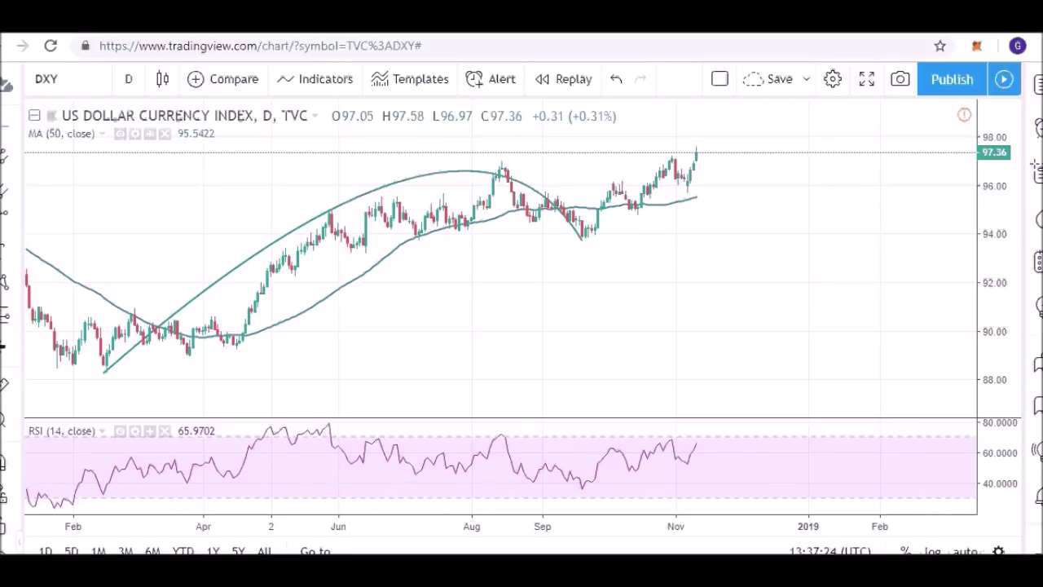
Delete the arc spanning the February to September price move on the US Dollar Currency Index chart.
left_click(108, 366)
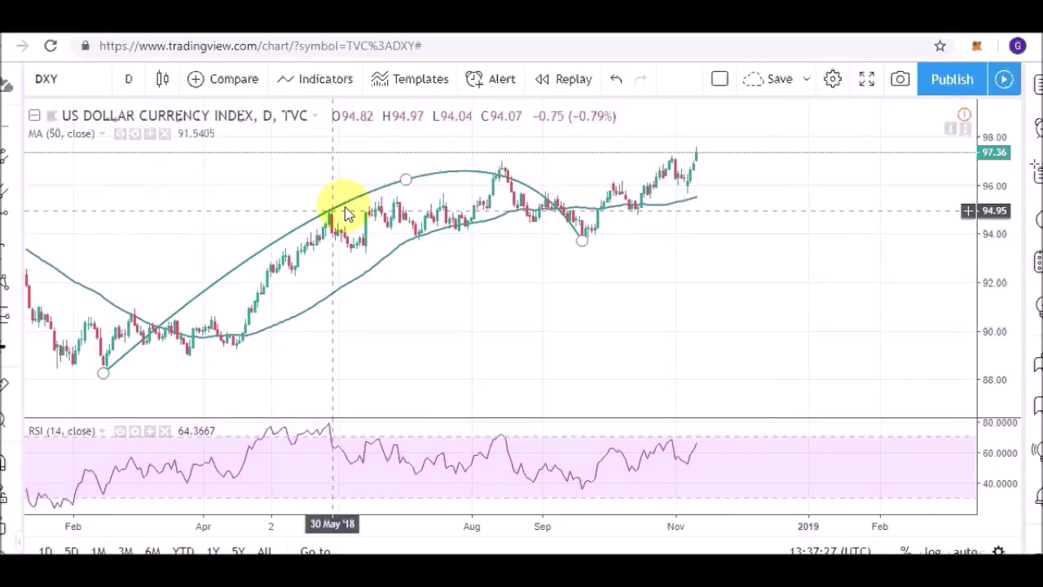
left_click(591, 233)
left_click(116, 359)
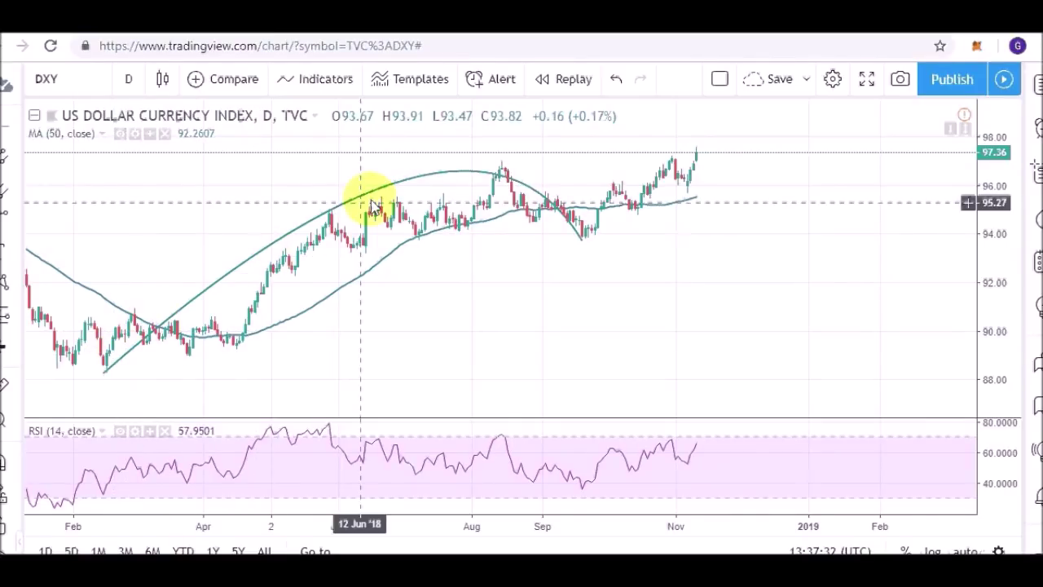
left_click(412, 179)
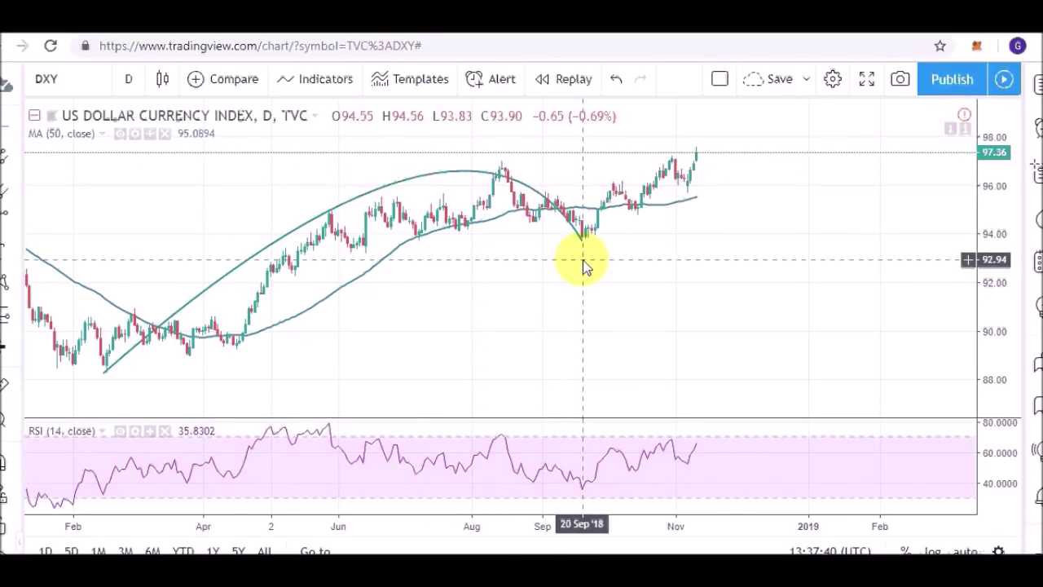
left_click(410, 177)
key("Delete")
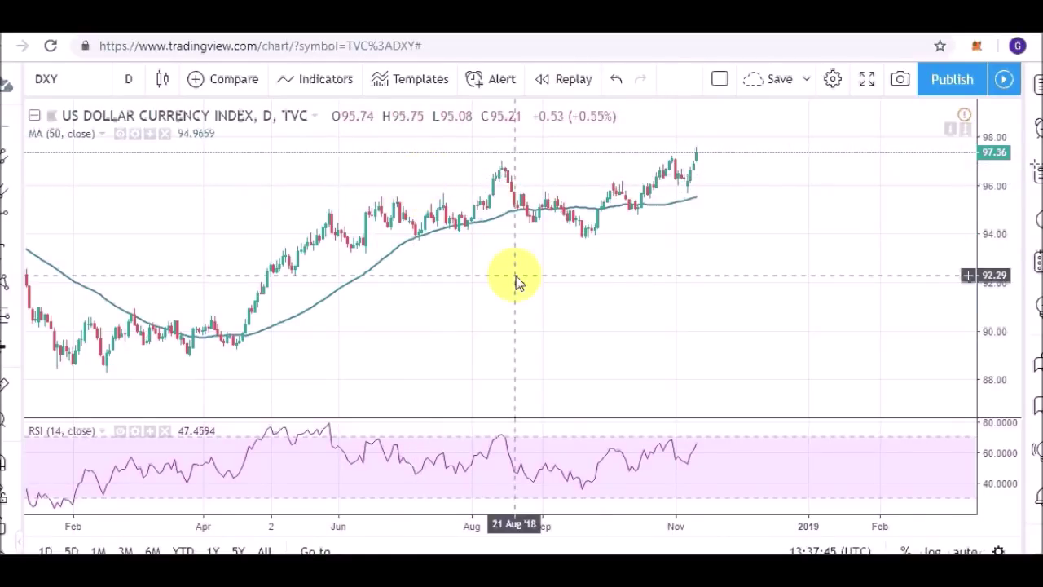
Draw a dome-shaped arc from the 21 Sep '18 low at about 93.81 to 18 Mar '19 at about 94.03, peaking slightly below 99.
scroll(676, 286, "up", 3)
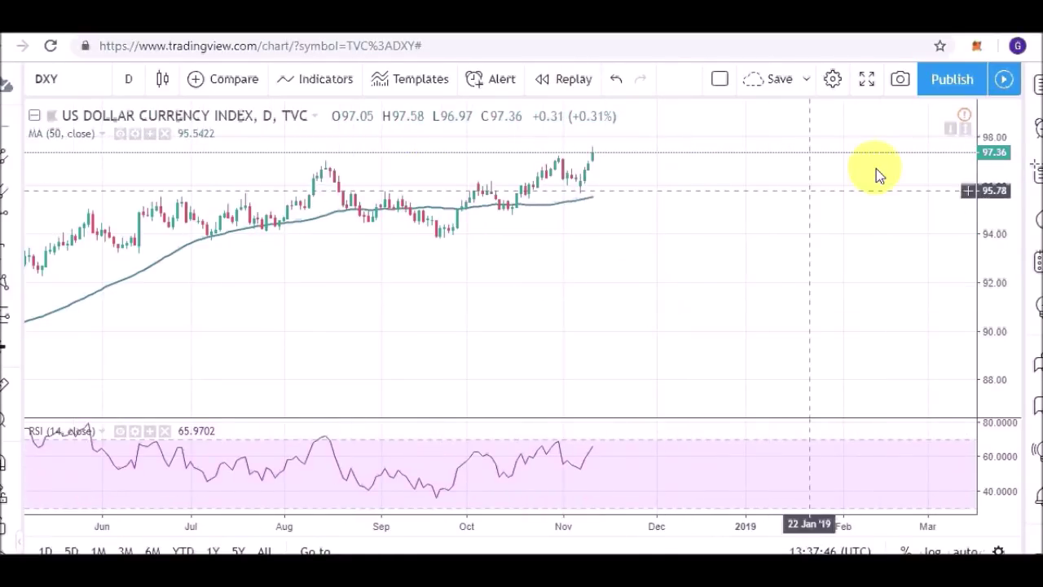
scroll(135, 233, "down", 2)
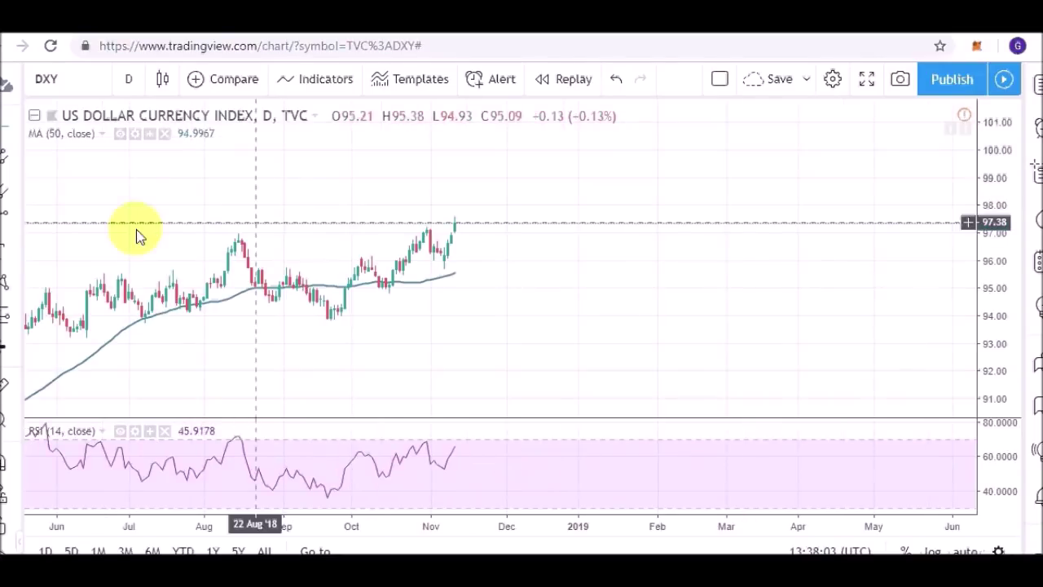
left_click(4, 219)
left_click(329, 321)
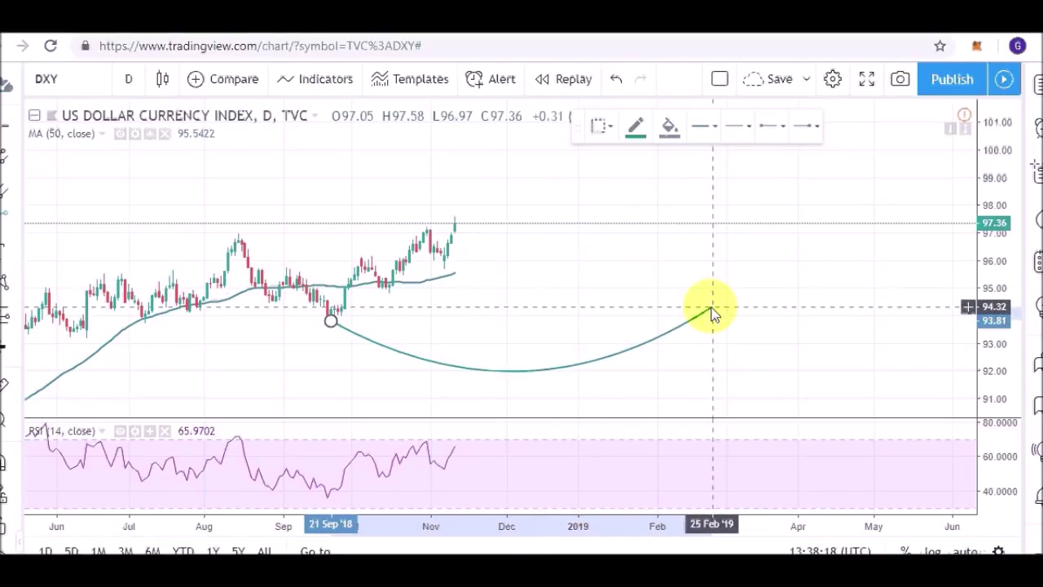
left_click(706, 310)
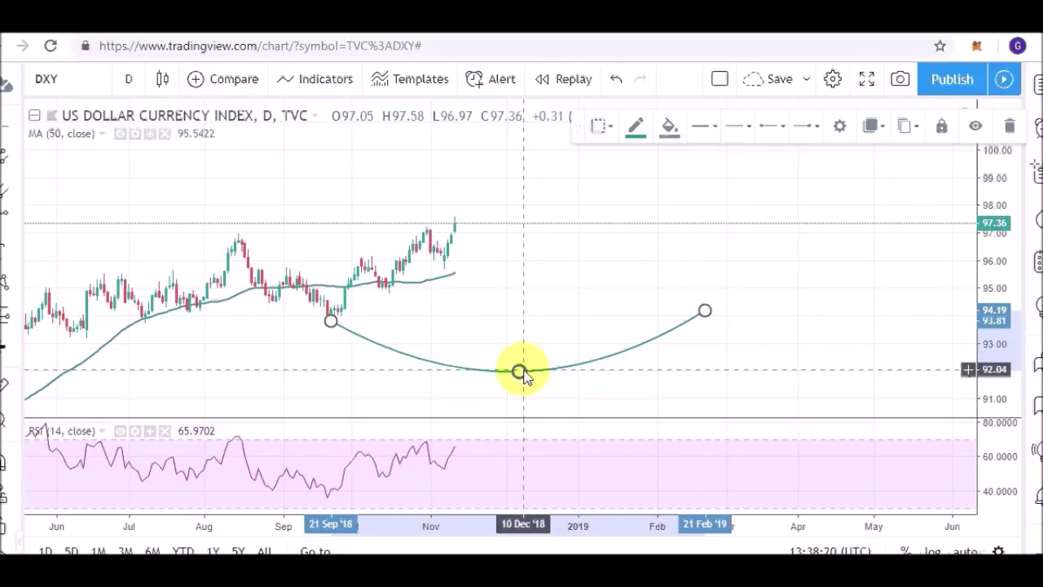
left_click(528, 192)
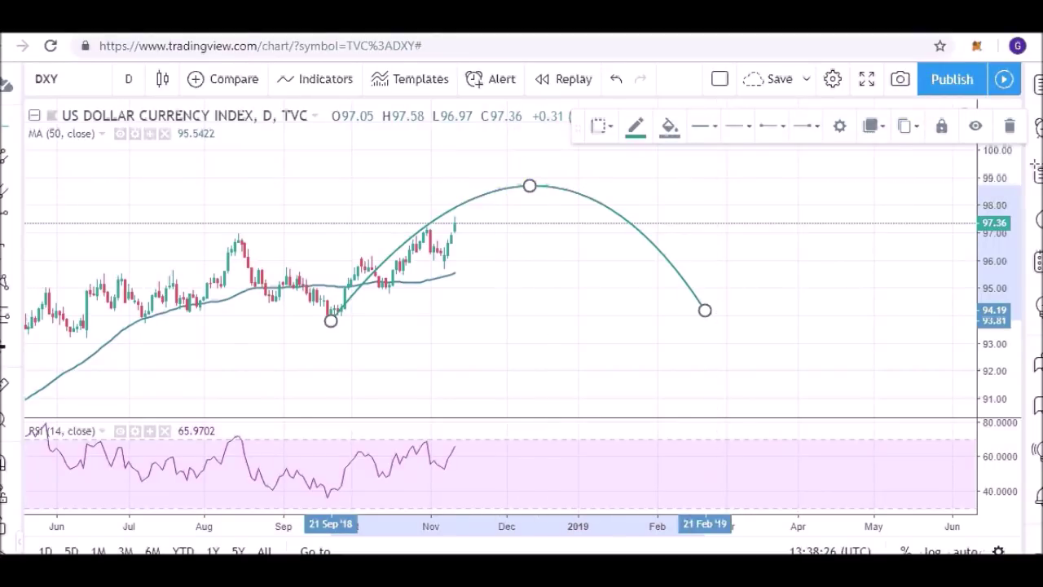
left_click_drag(706, 311, 762, 314)
left_click_drag(529, 186, 554, 186)
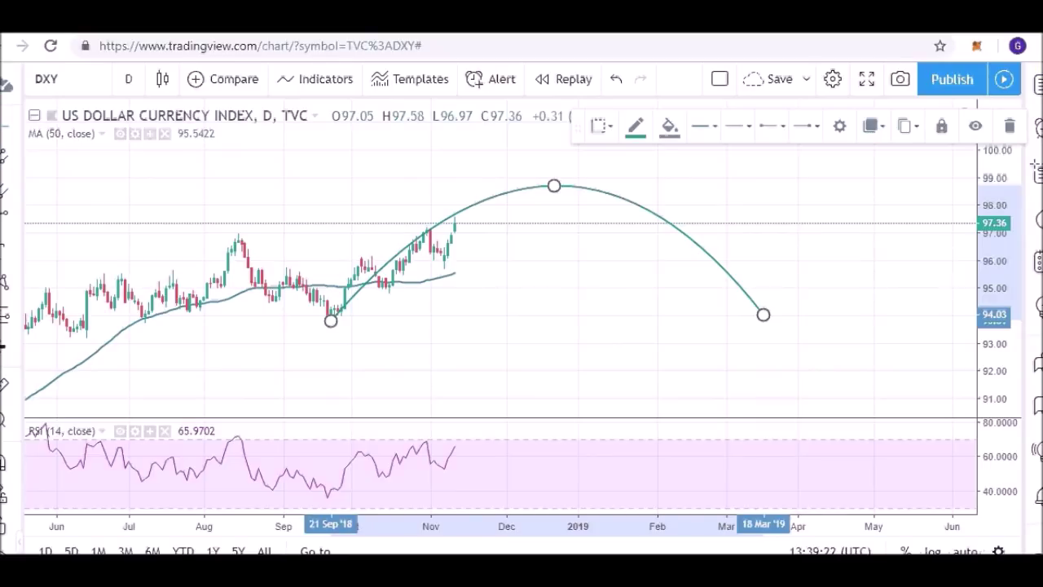
Delete the projected arc that starts at the September low.
left_click(1009, 125)
left_click(440, 248)
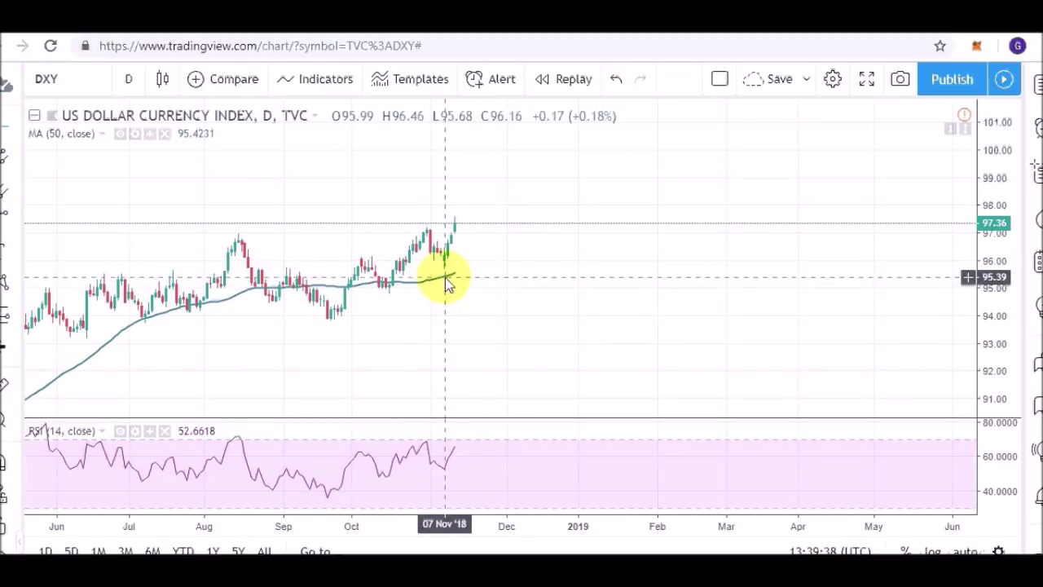
Draw a trend line over the price highs from 11 Oct '18 (96.53) to 14 Dec '18 (98.77) and a falling one over the RSI highs.
scroll(318, 349, "down", 4)
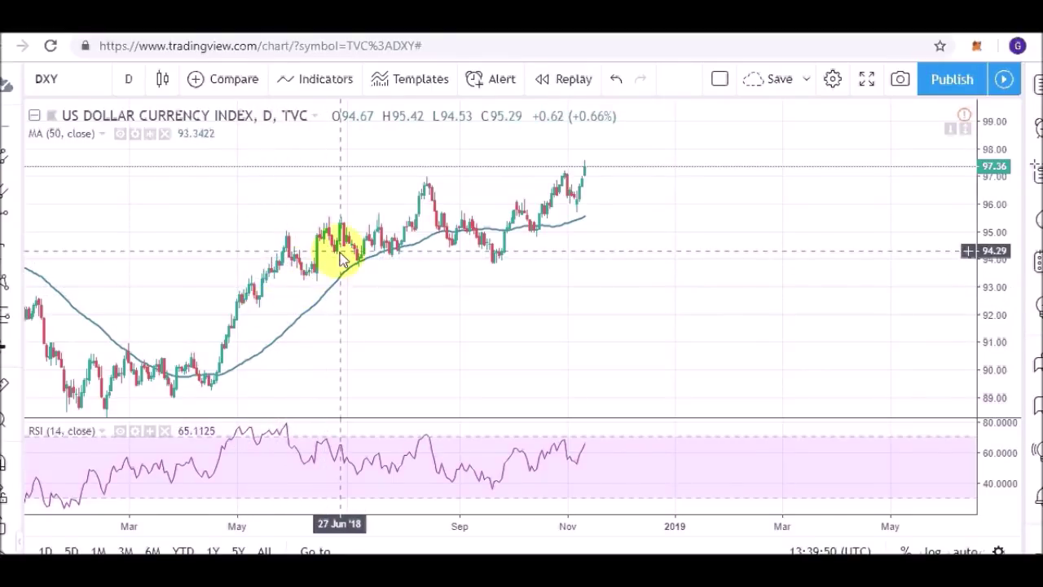
left_click_drag(622, 249, 458, 302)
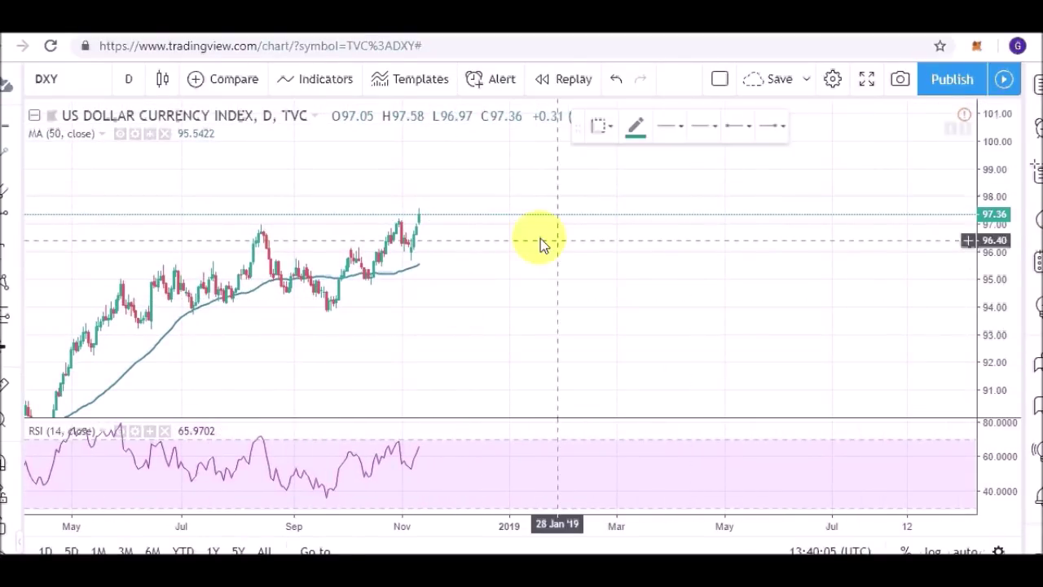
left_click(365, 238)
left_click(479, 175)
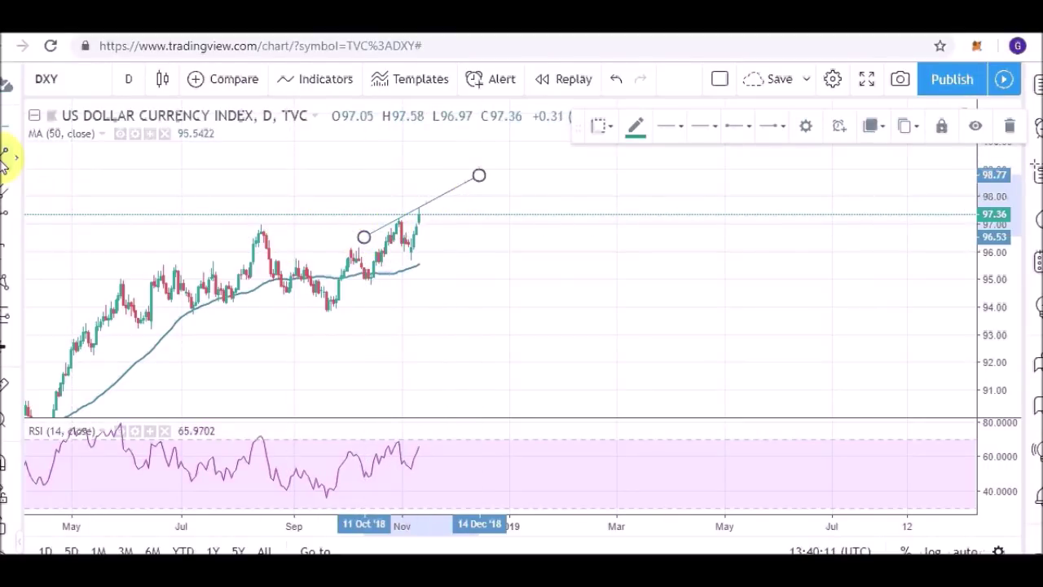
left_click(376, 433)
left_click(496, 463)
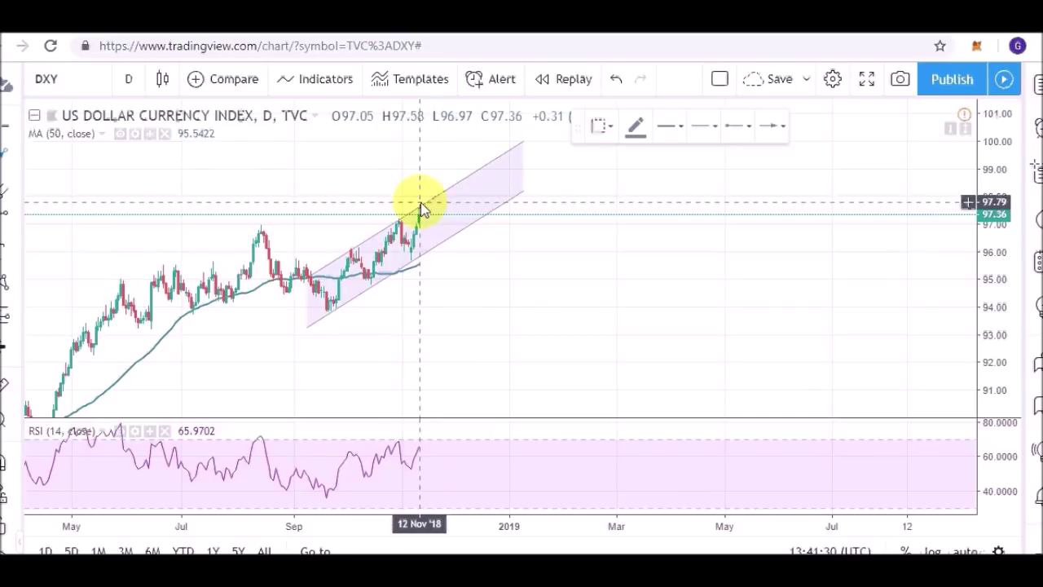
Draw a downward arrow from 13 Nov '18 at about 97.50 to 28 Nov '18 at about 96.02, just below the channel's lower edge.
scroll(218, 220, "up", 3)
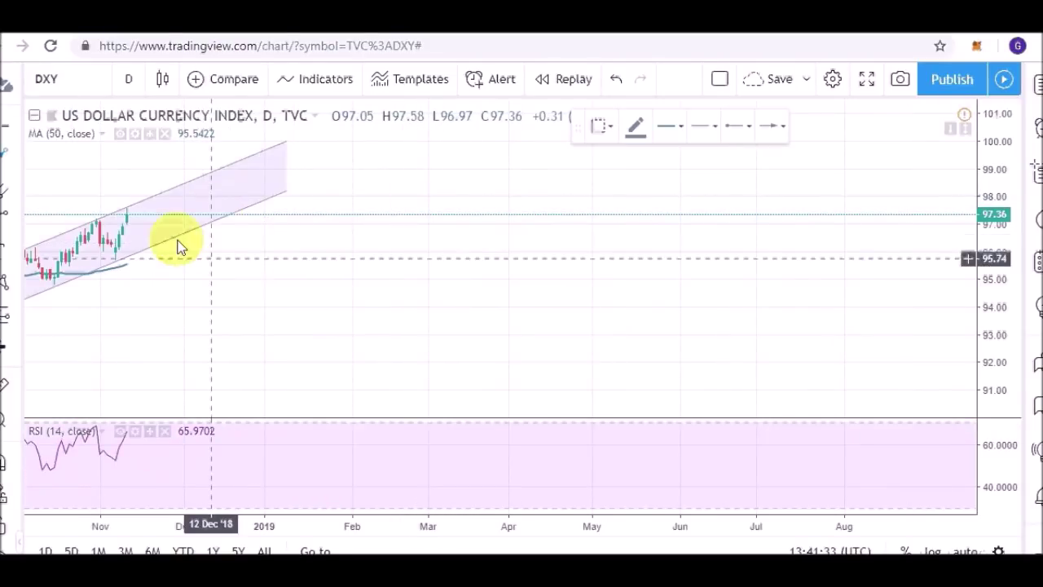
scroll(72, 175, "up", 3)
left_click_drag(73, 175, 342, 251)
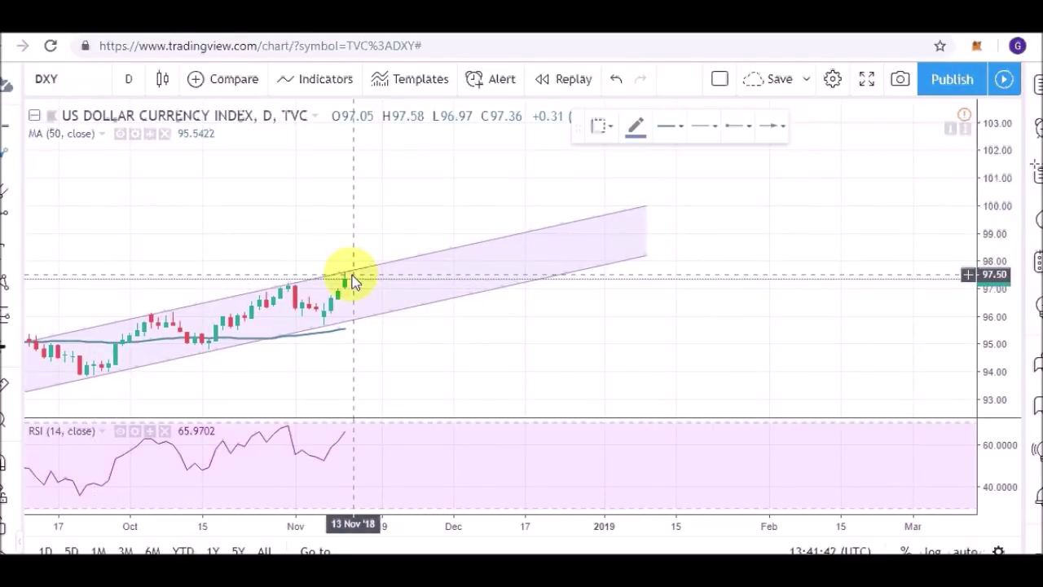
left_click(431, 316)
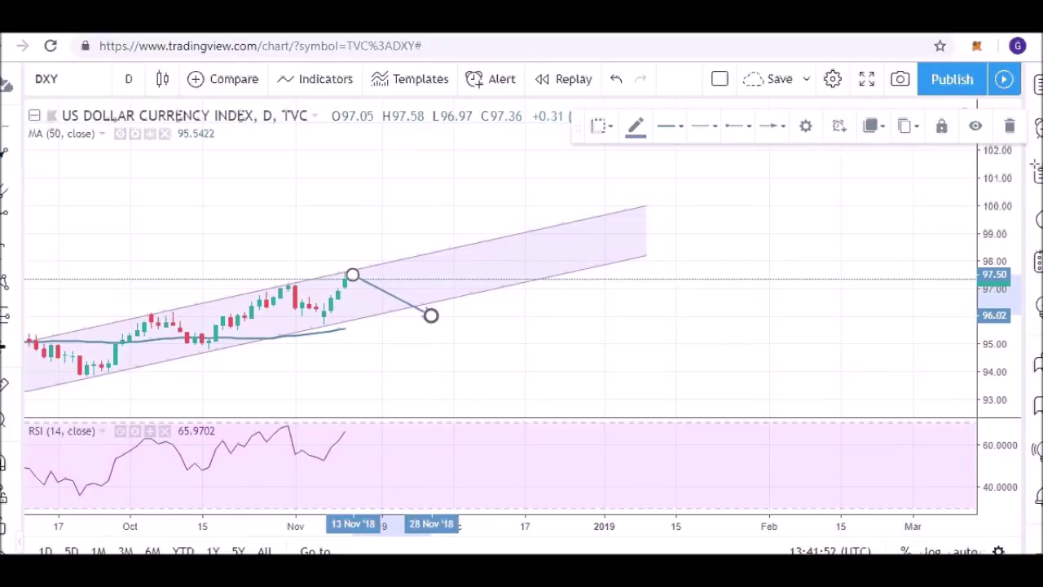
Brush a projected price path that rises into early 2019 and falls to about 94 by late March, starting at the arrow's tip.
scroll(689, 226, "down", 4)
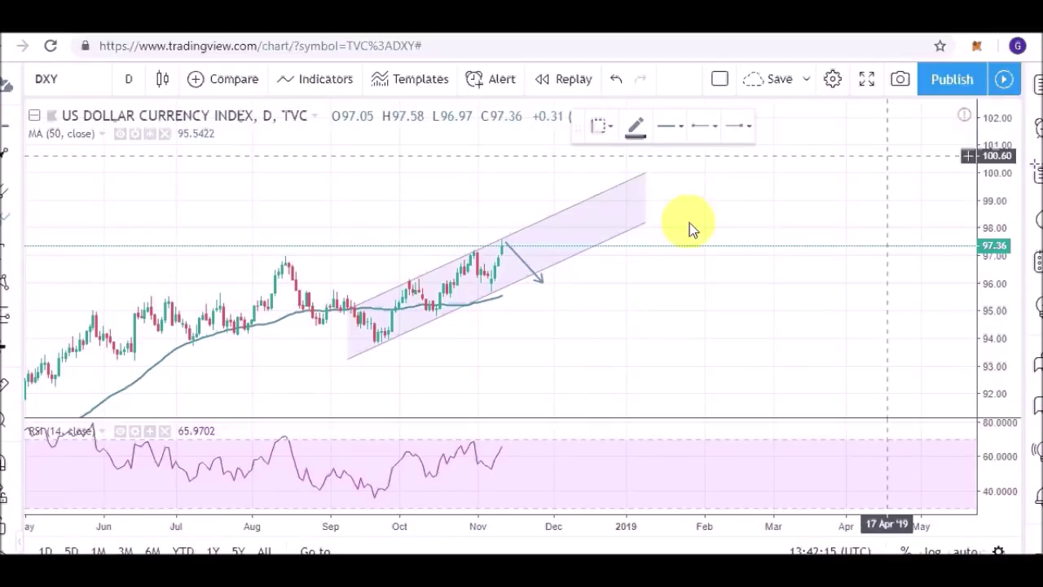
left_click(552, 279)
mouse_move(551, 277)
left_mouse_down()
mouse_move(576, 233)
mouse_move(638, 198)
mouse_move(727, 215)
mouse_move(764, 237)
mouse_move(820, 282)
mouse_move(838, 324)
left_mouse_up()
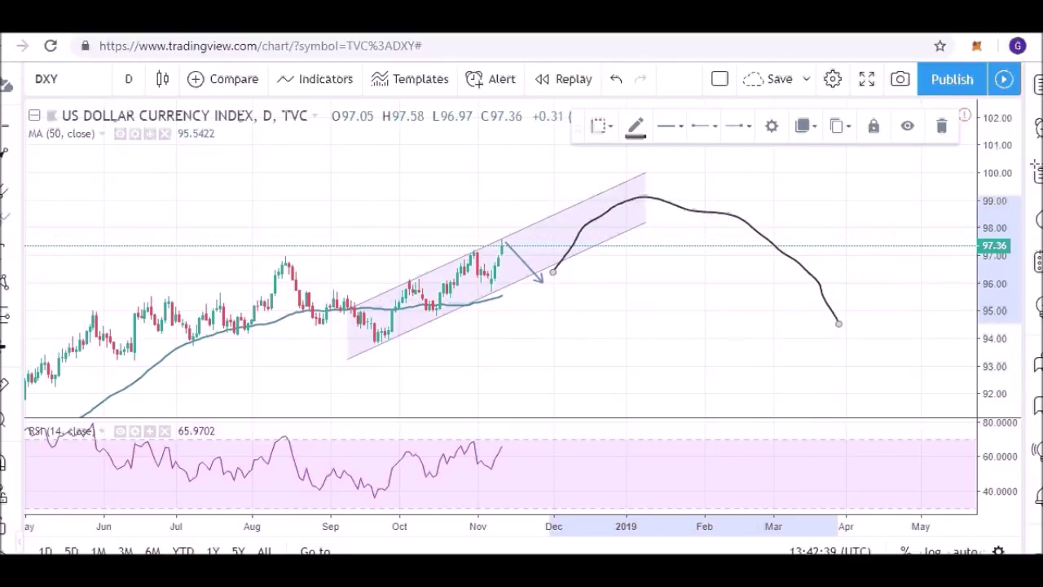
left_click_drag(750, 226, 737, 238)
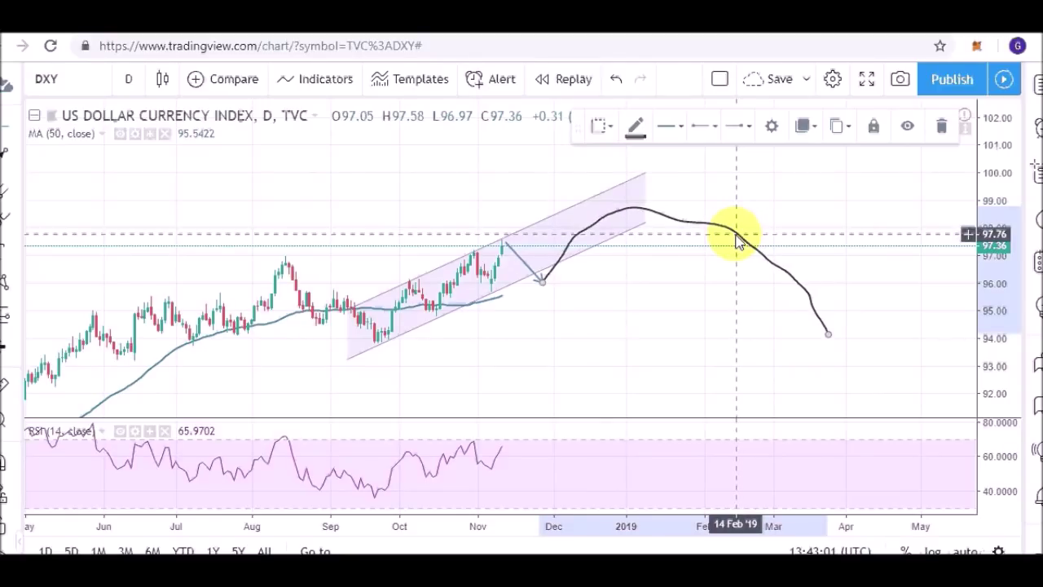
key("Escape")
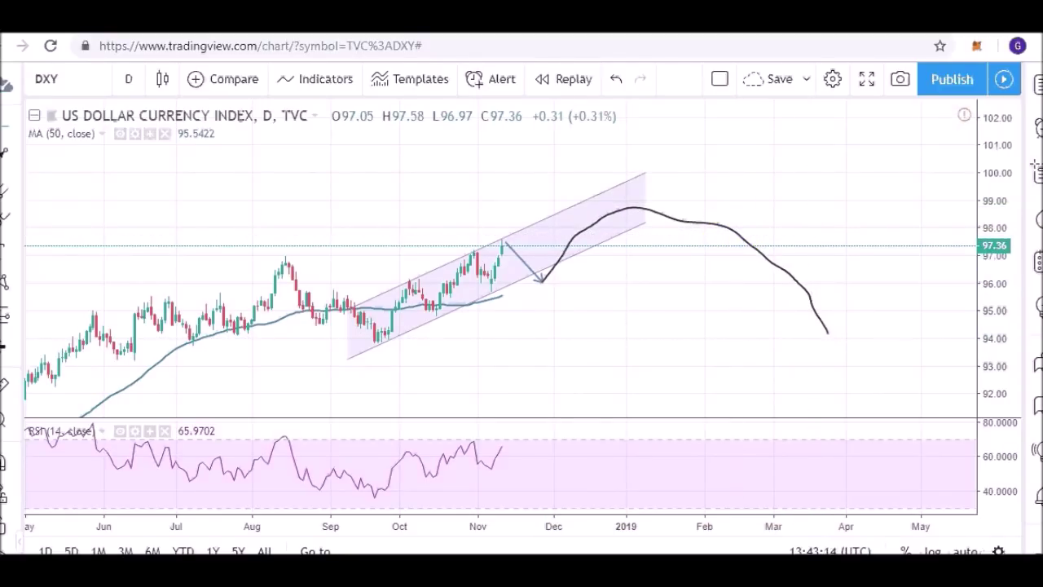
Switch to the gold chart and draw a rising trend line from 16 Aug '18 at about 1158.47 to 14 Jan '19 at about 1229.10.
left_click(304, 31)
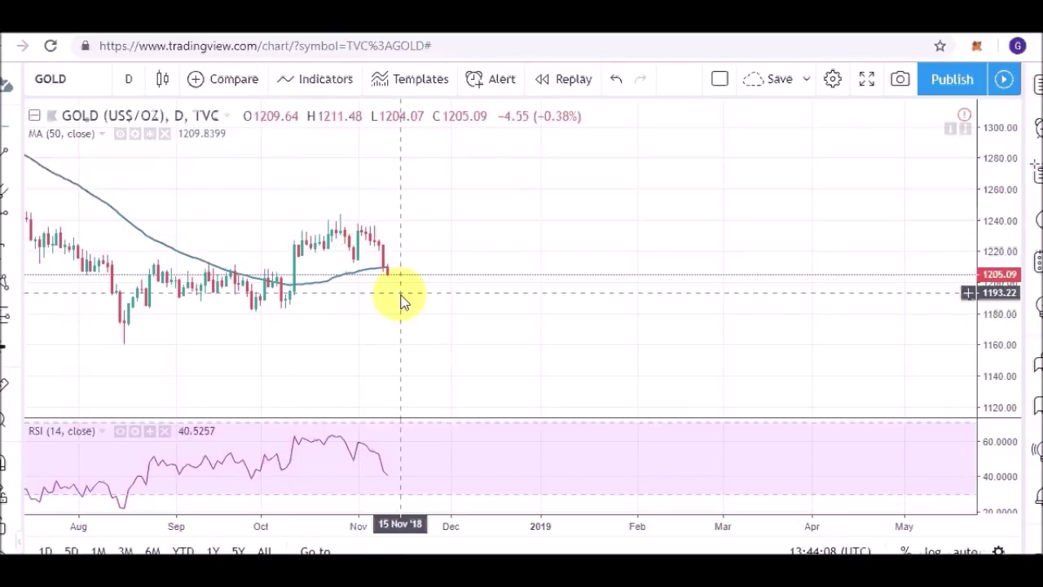
left_click(7, 163)
left_click(123, 346)
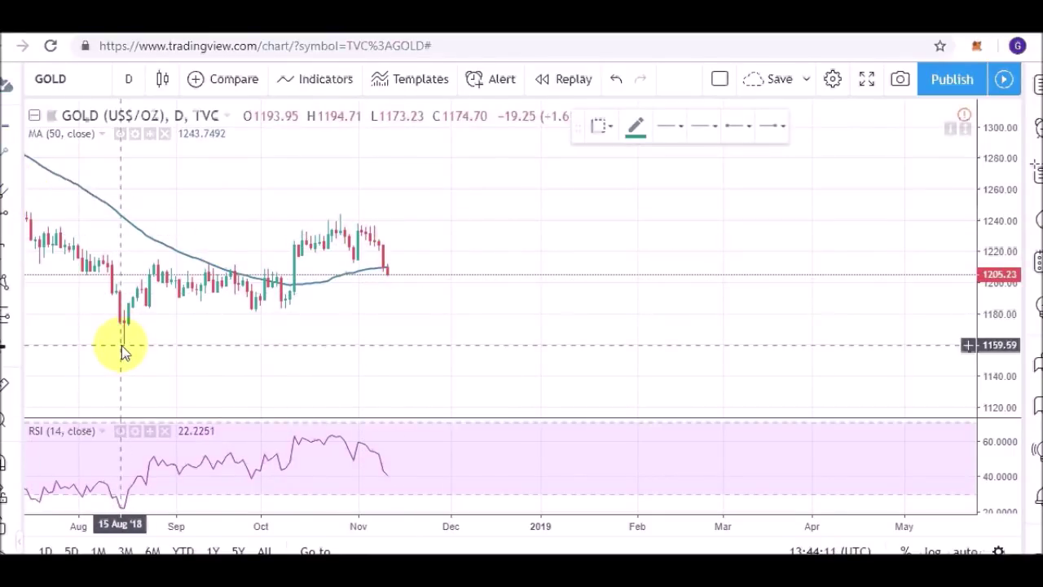
left_click(577, 237)
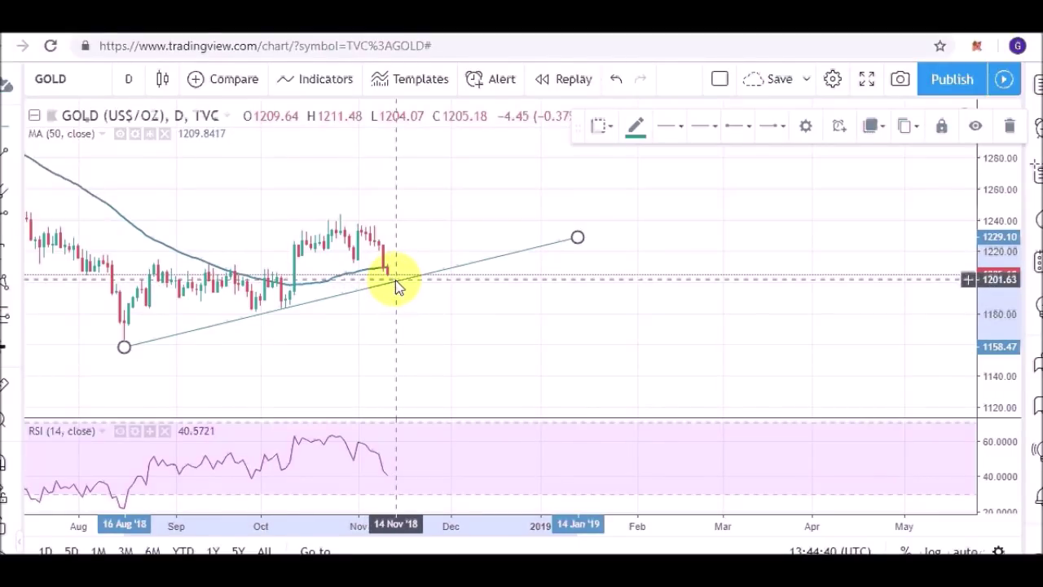
Draw an upward arrow from the trend line at 13 Nov '18, about 1201.07, to 05 Dec '18 at about 1238.
left_click(20, 166)
left_click(90, 365)
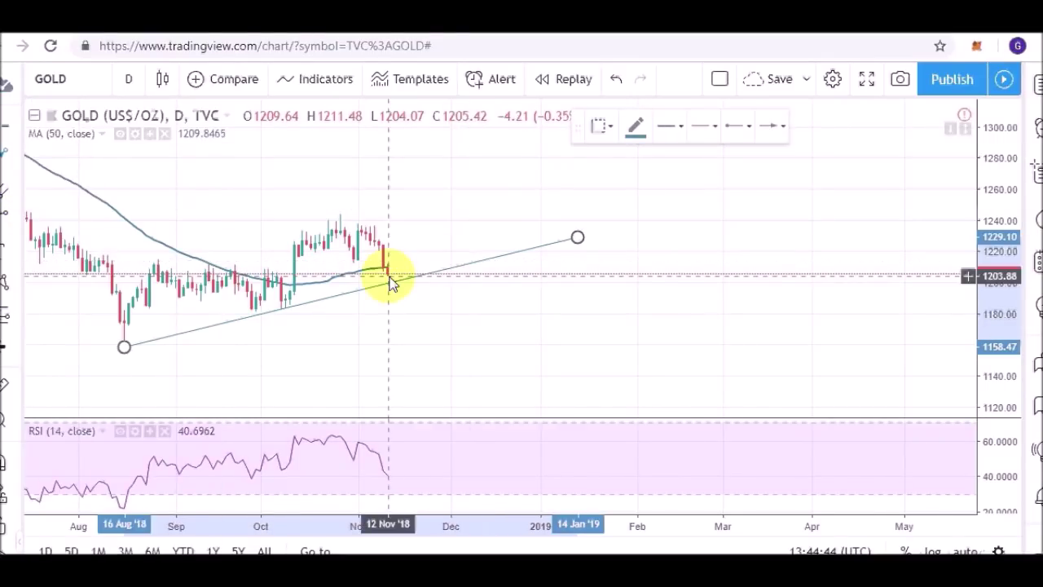
left_click(391, 280)
left_click(472, 221)
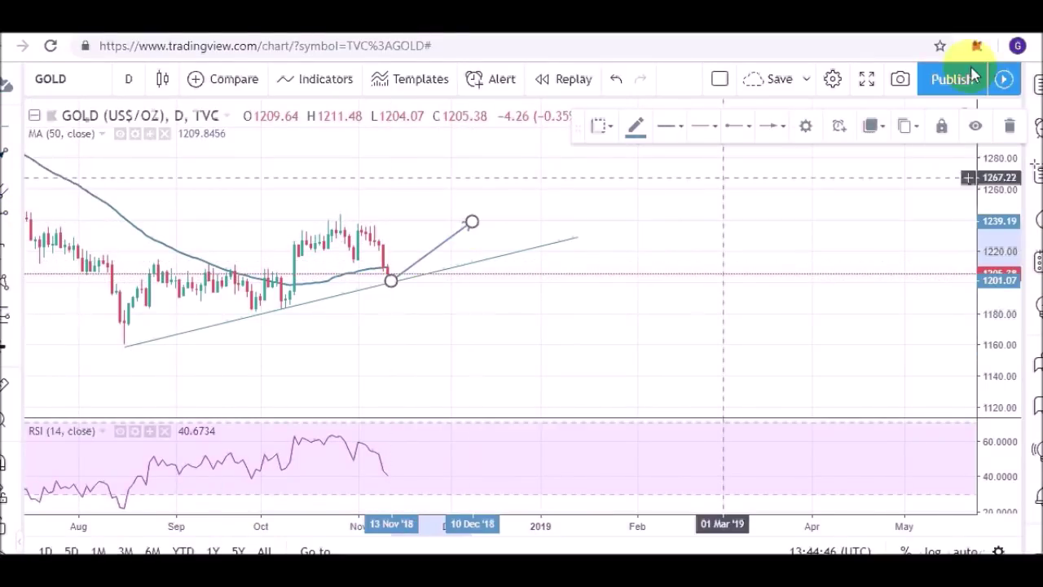
left_click_drag(473, 222, 459, 223)
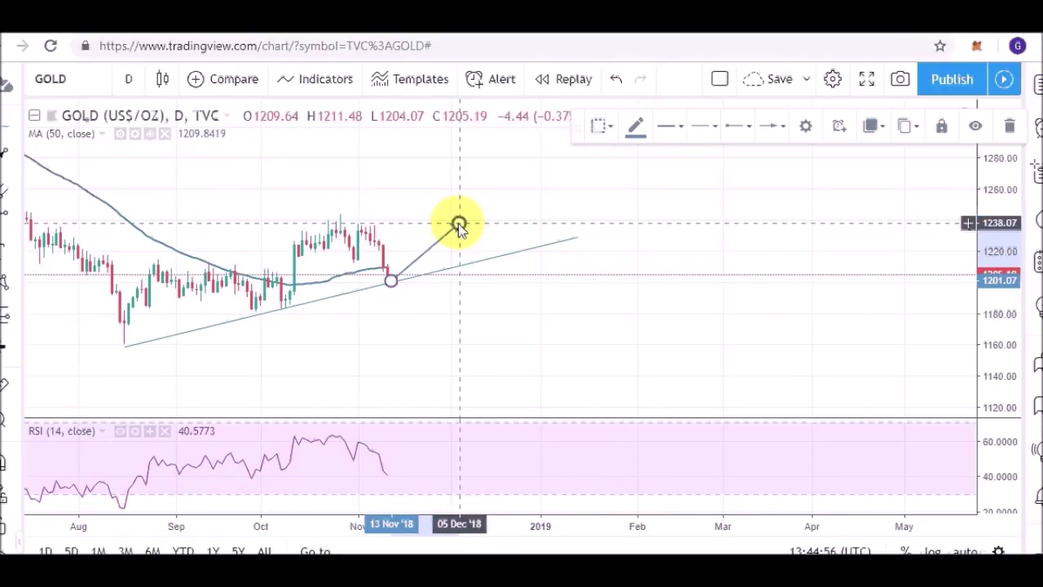
left_click(547, 284)
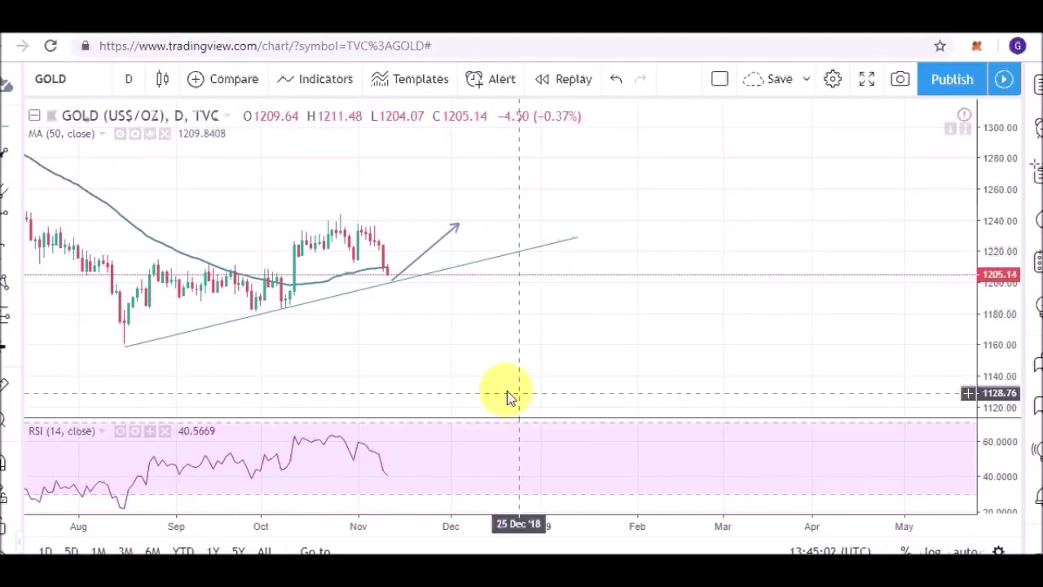
Draw a downward arrow from 06 Dec '18 at about 1240.31 through the trend line to about 1192 in late December.
left_click(4, 161)
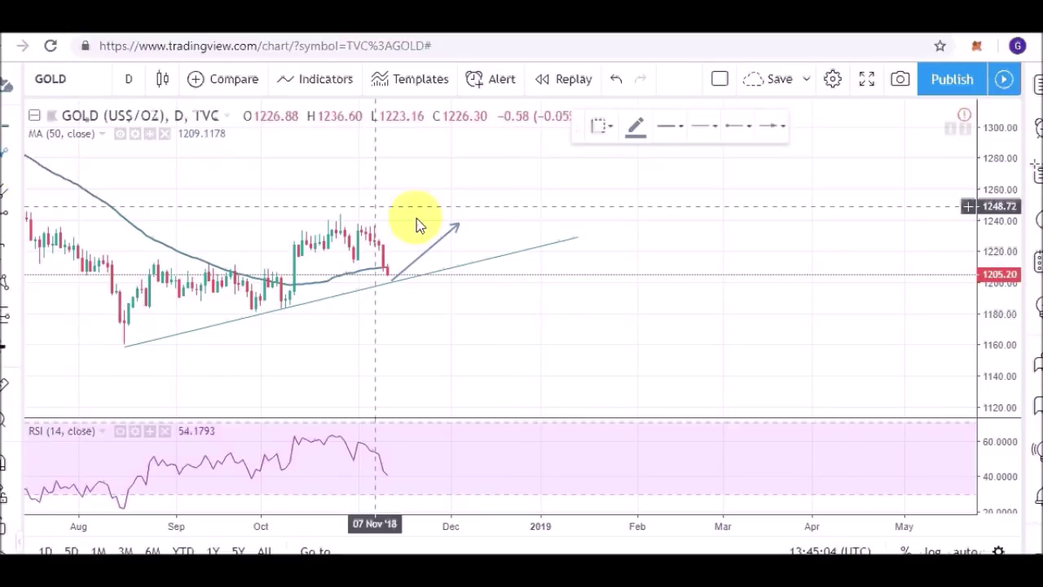
left_click(460, 227)
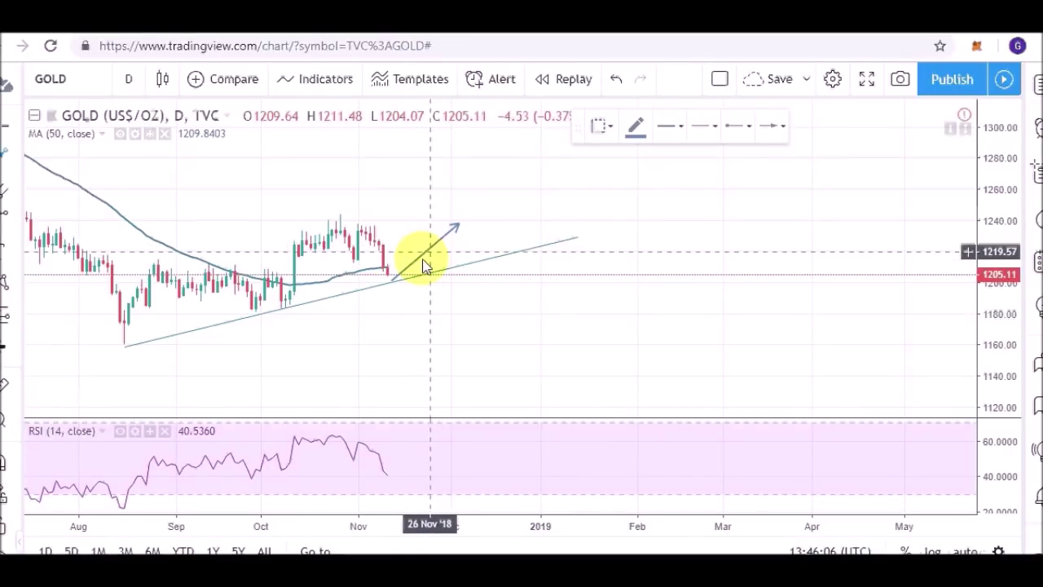
left_click(463, 222)
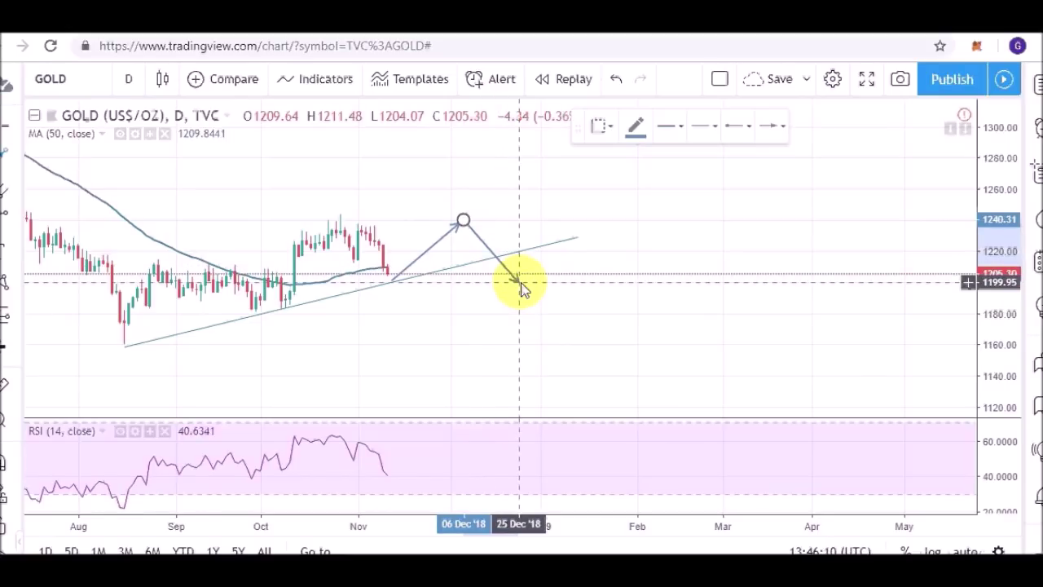
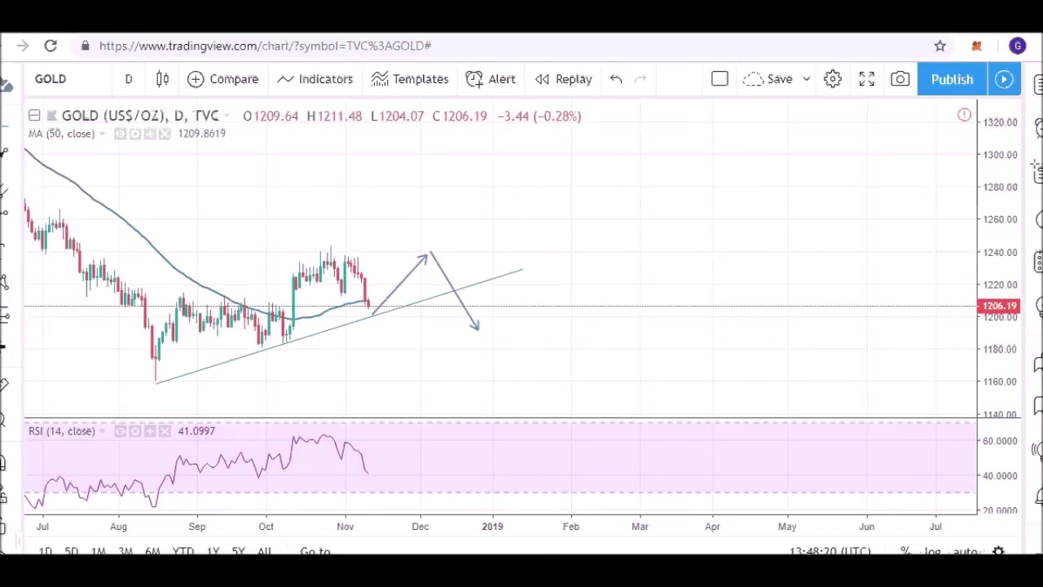
scroll(622, 272, "down", 5)
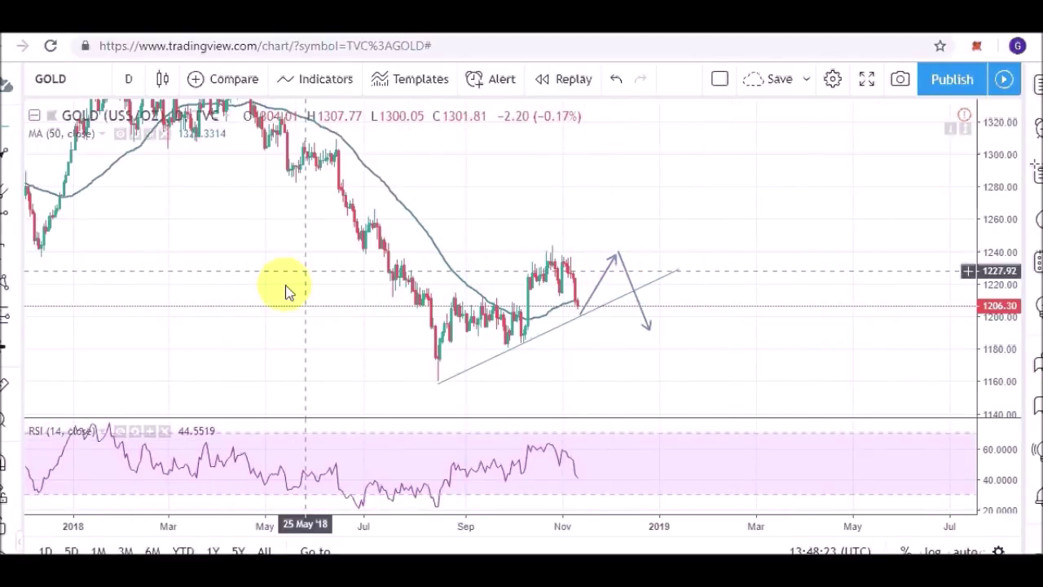
left_click_drag(285, 290, 345, 342)
left_click_drag(818, 234, 608, 190)
scroll(577, 286, "up", 2)
left_click_drag(414, 307, 748, 281)
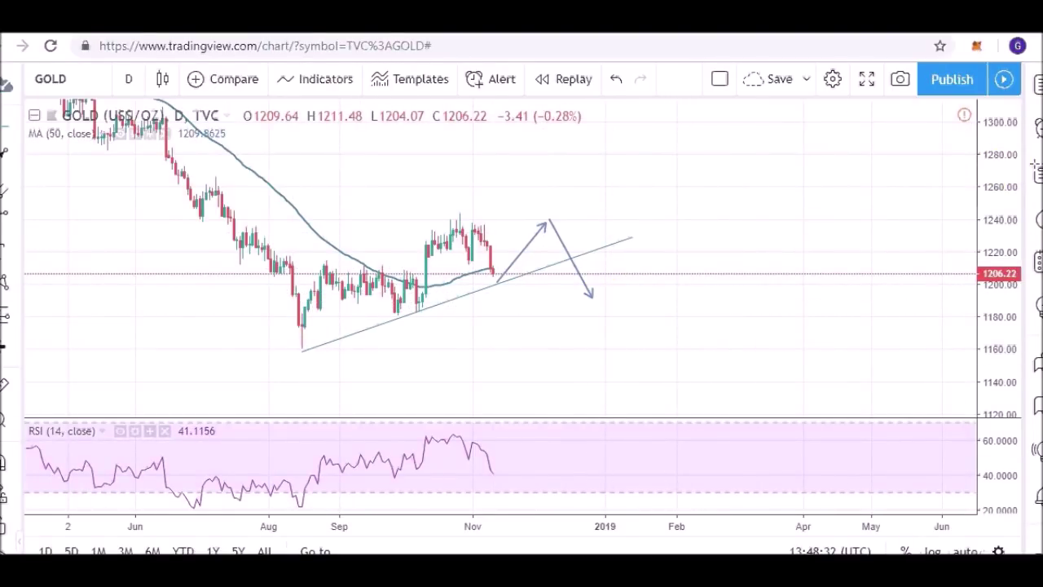
Replace the trend line and arrows with an arc from the mid-August low, about 1160, over early November at about 1243 to late December, about 1180.
scroll(603, 310, "up", 2)
left_click_drag(589, 310, 722, 305)
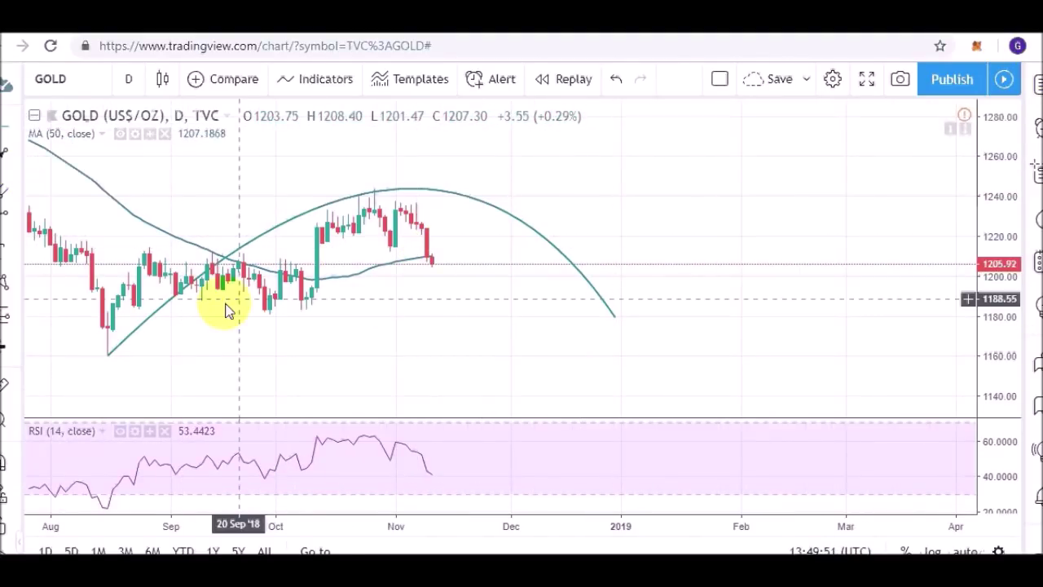
left_click(614, 309)
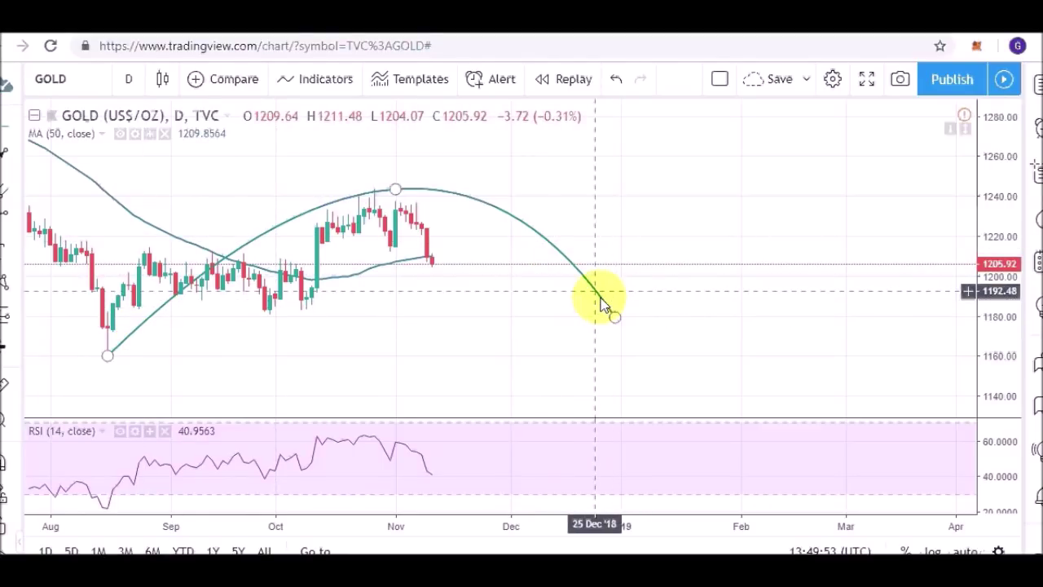
left_click_drag(609, 307, 611, 313)
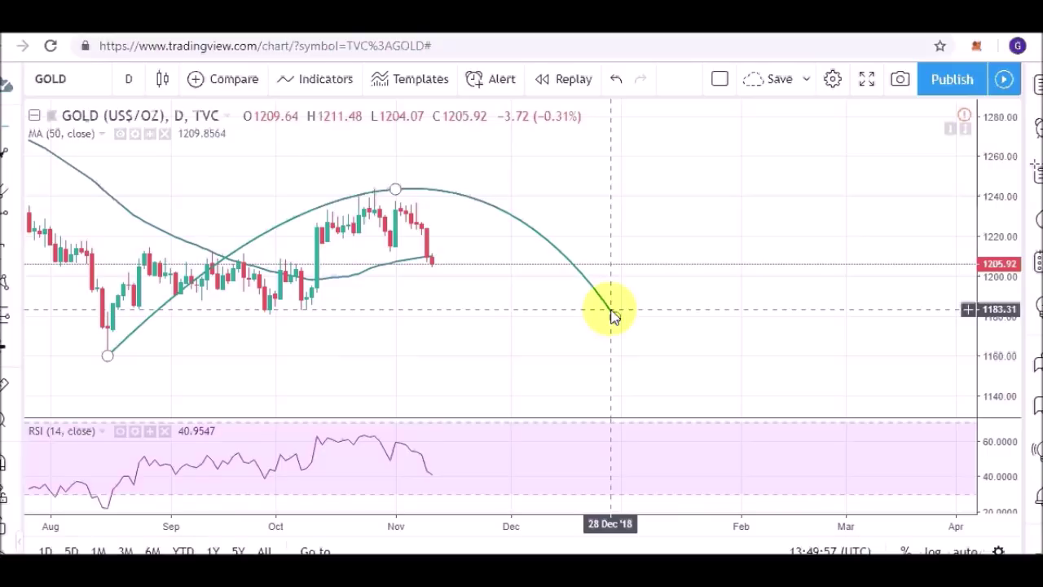
Draw an upward arrow from 13 Nov '18 to the arc at about 1240, and a downward arrow from there to 28 Dec '18 at about 1178.94.
left_click(435, 256)
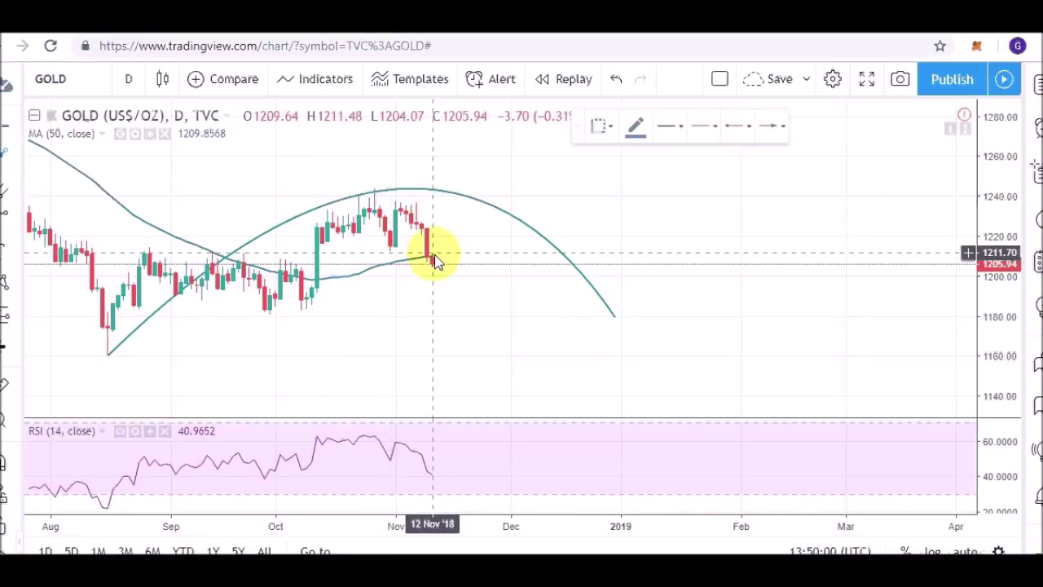
left_click(474, 197)
left_click(5, 156)
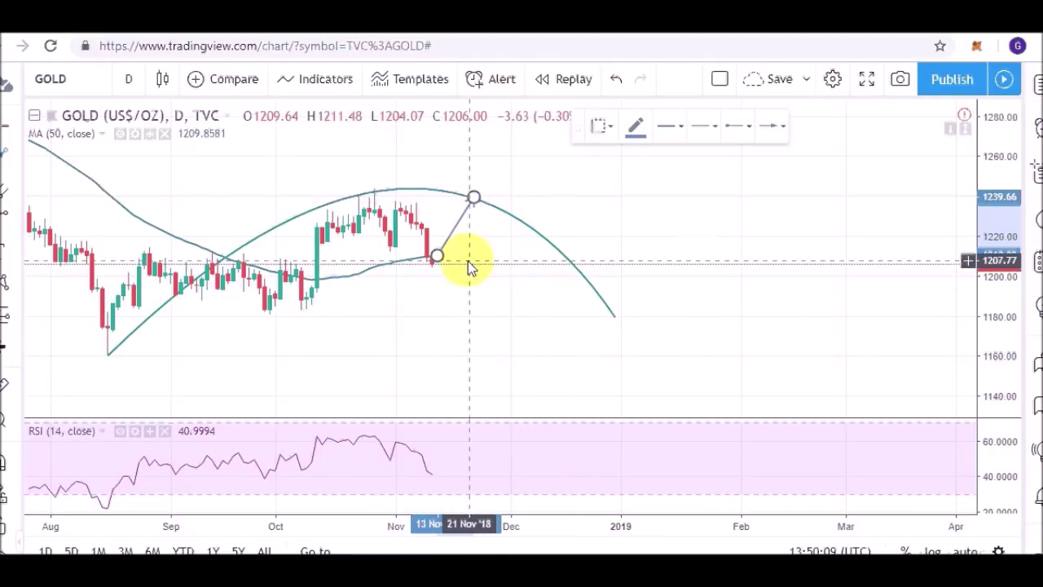
left_click(499, 195)
left_click(611, 318)
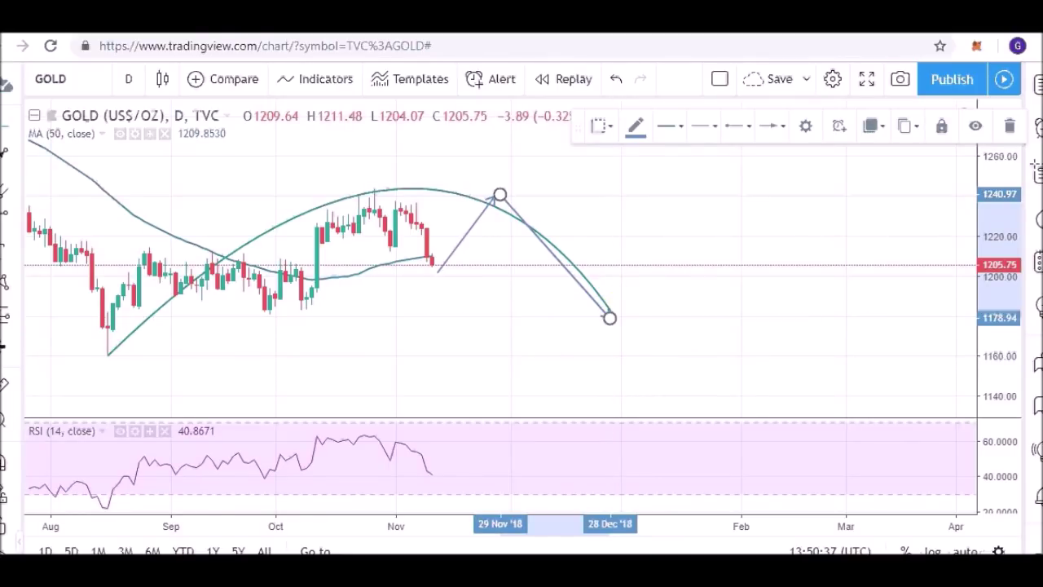
Draw a rectangle around the arc's consolidation from 22 Aug '18 at about 1239.52 to 28 Dec '18 at about 1177.59.
scroll(501, 260, "down", 5)
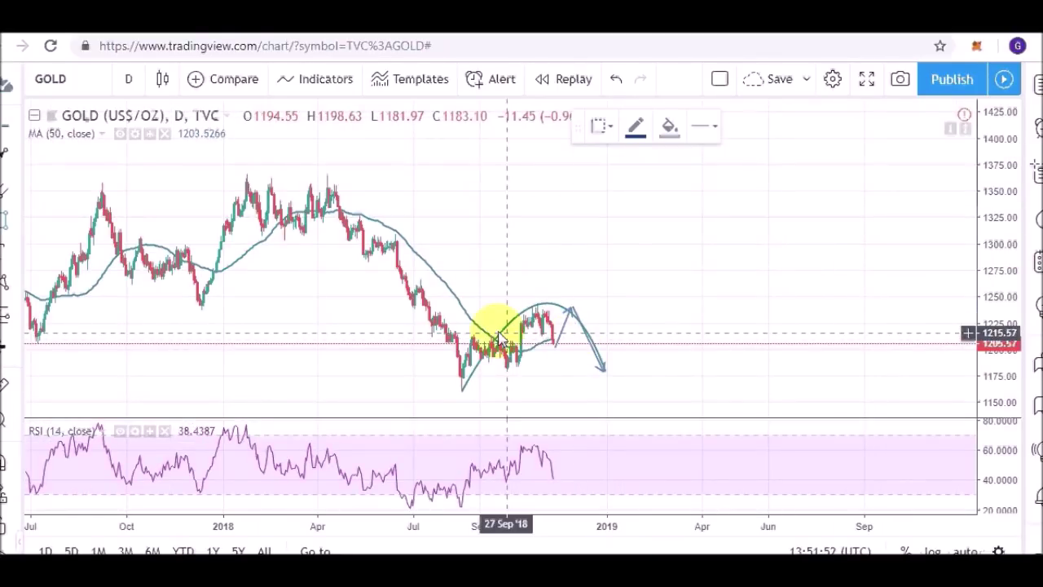
mouse_move(468, 308)
left_mouse_down()
mouse_move(664, 367)
mouse_move(661, 381)
mouse_move(603, 373)
left_mouse_up()
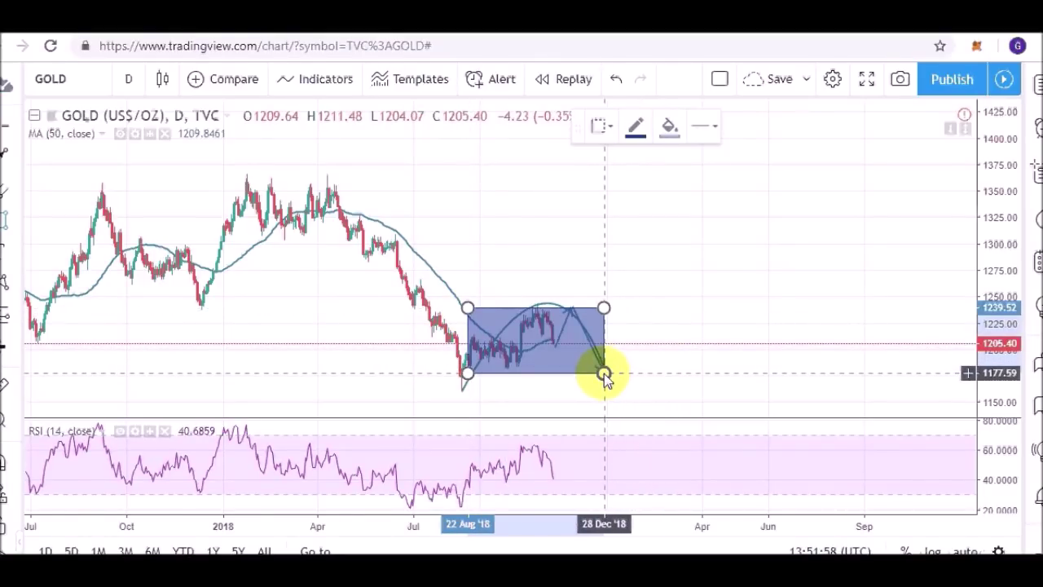
left_click(685, 349)
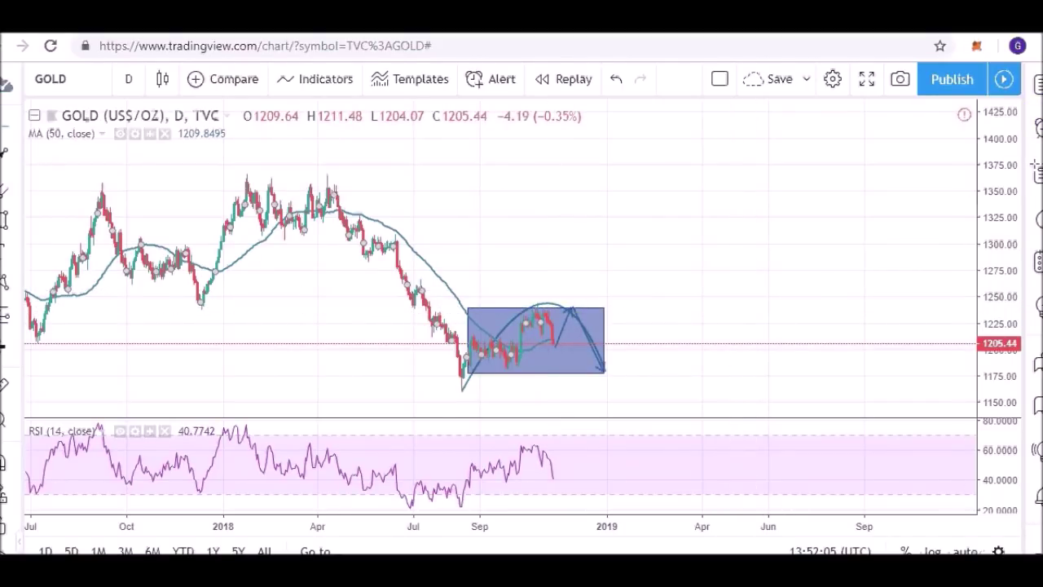
Draw a downward arrow along the decline from 06 Apr '18 at about 1360.92 to 21 Aug '18 at about 1170.15.
left_click(5, 154)
left_click(323, 179)
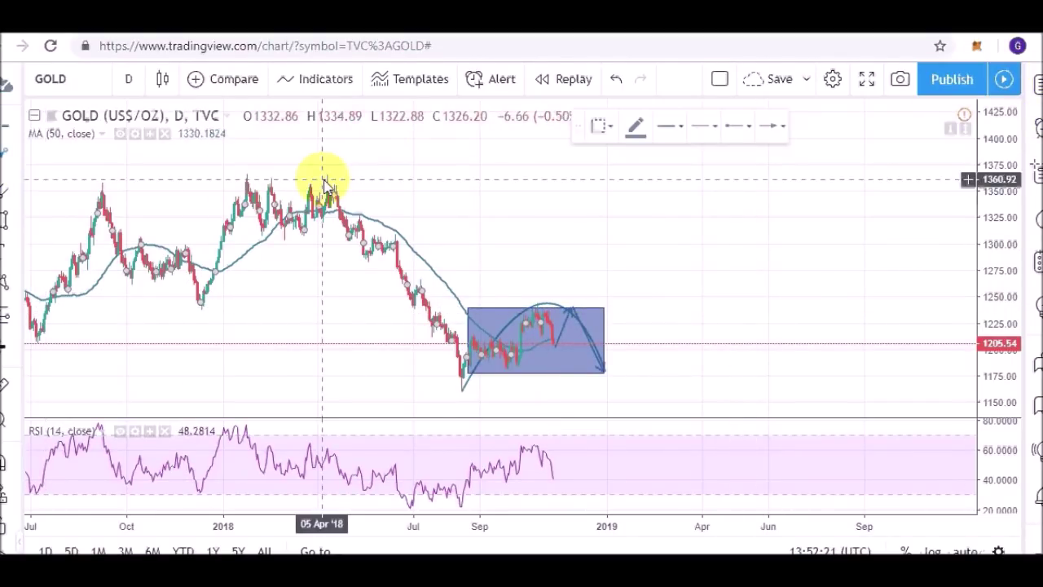
left_click(468, 378)
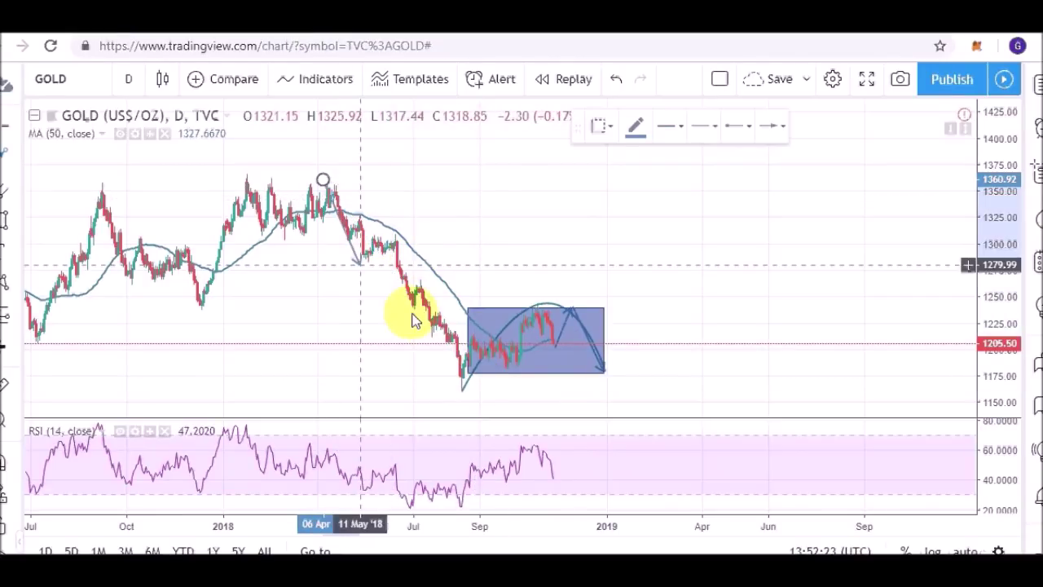
left_click(468, 383)
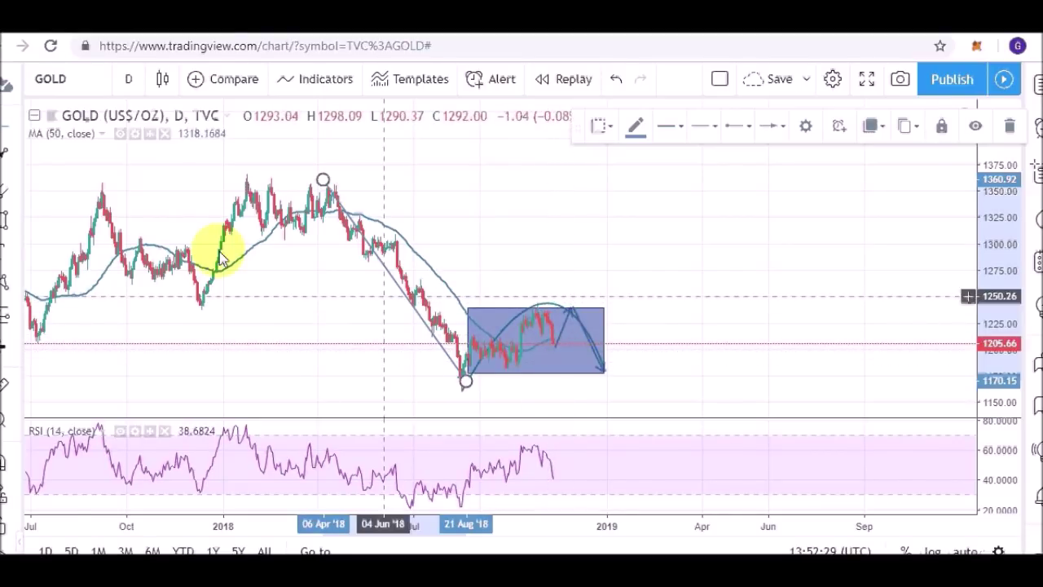
Draw an upward arrow from 07 Jan '19 at about 1190.80 and adjust its tip to about 1308 in mid-March '19.
left_click(4, 157)
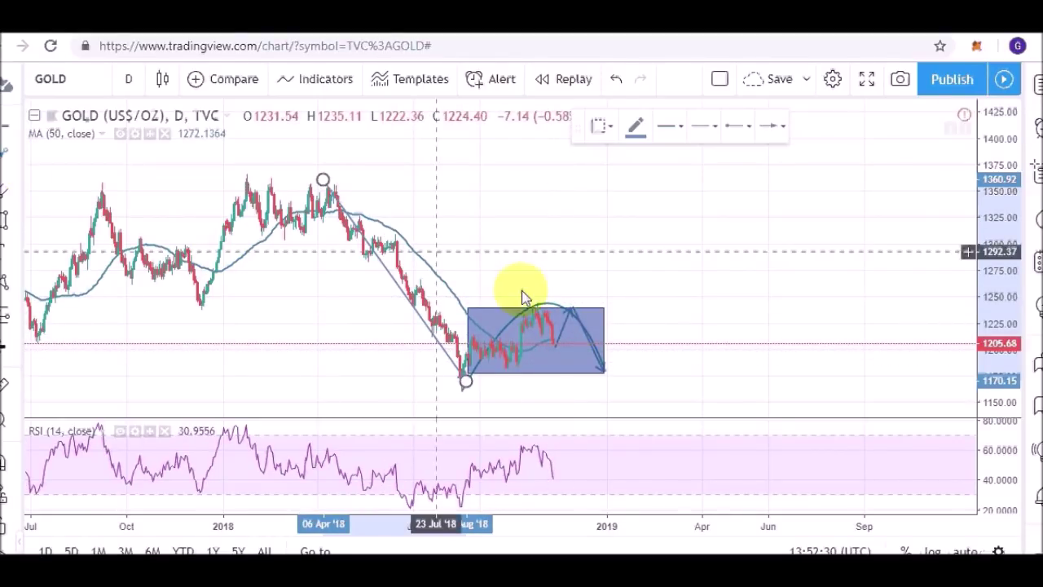
left_click(612, 358)
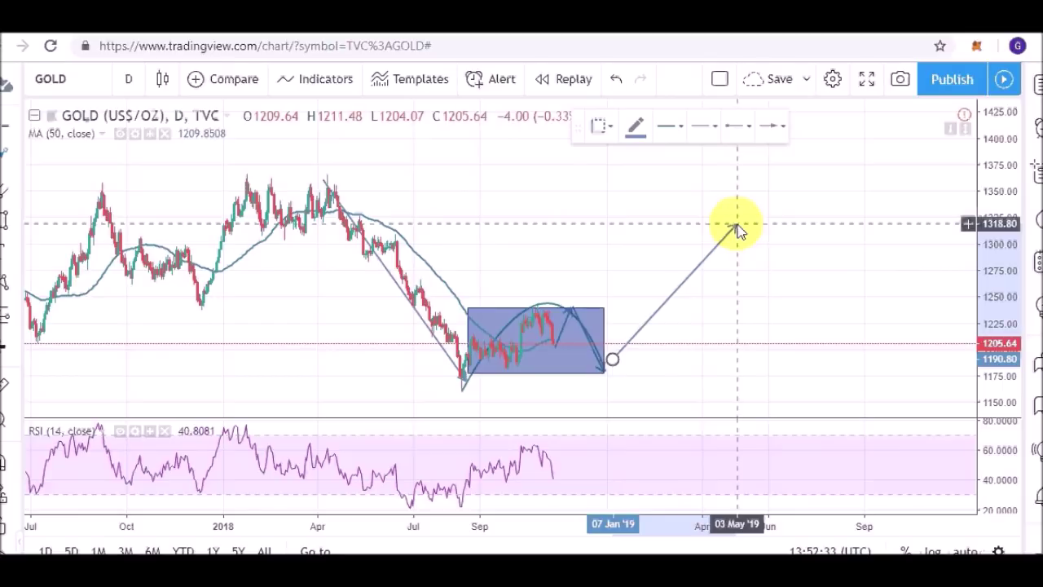
left_click(736, 224)
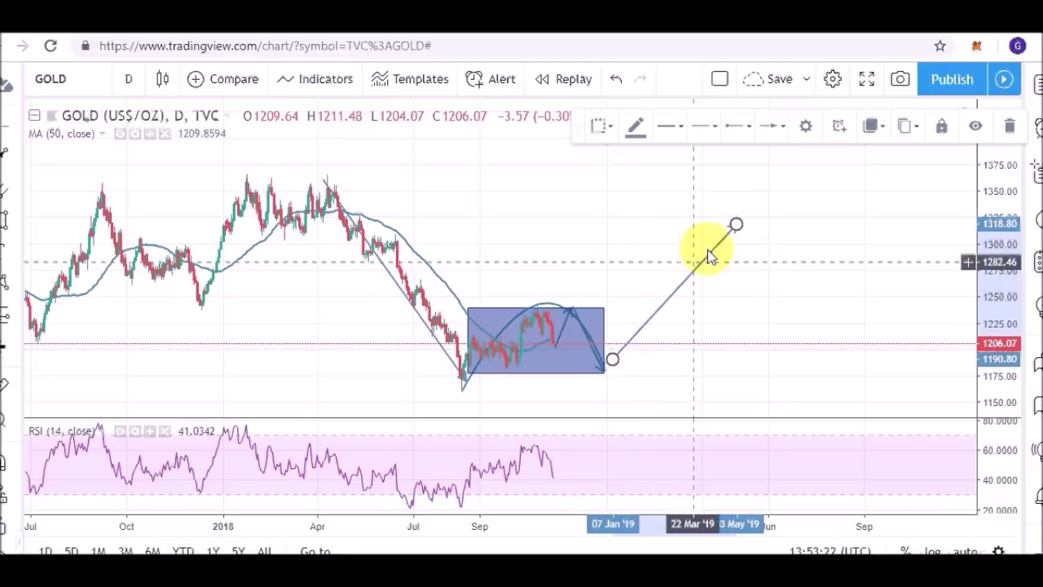
left_click(681, 301)
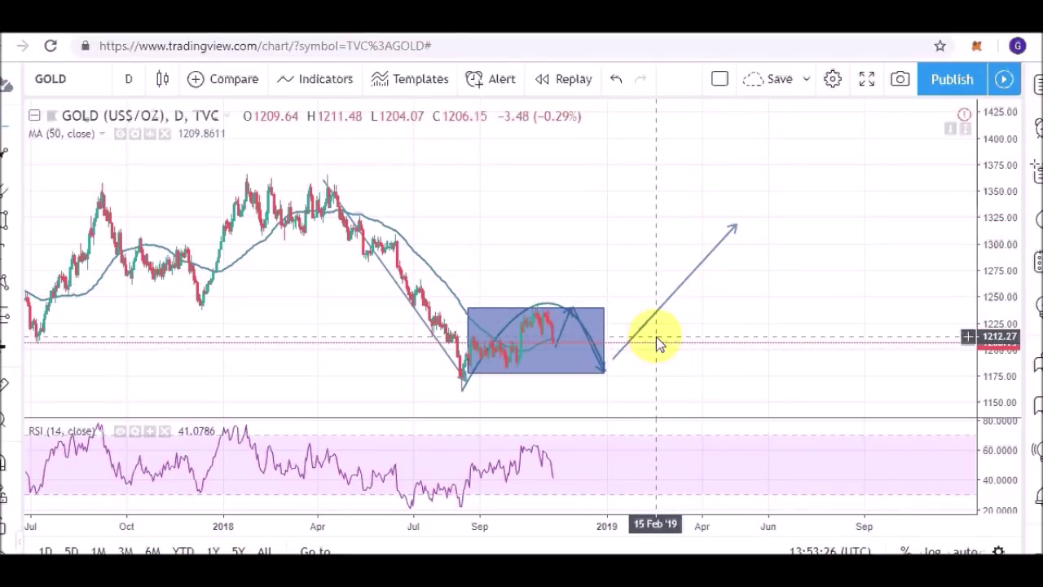
left_click_drag(734, 227, 682, 235)
left_click(633, 298)
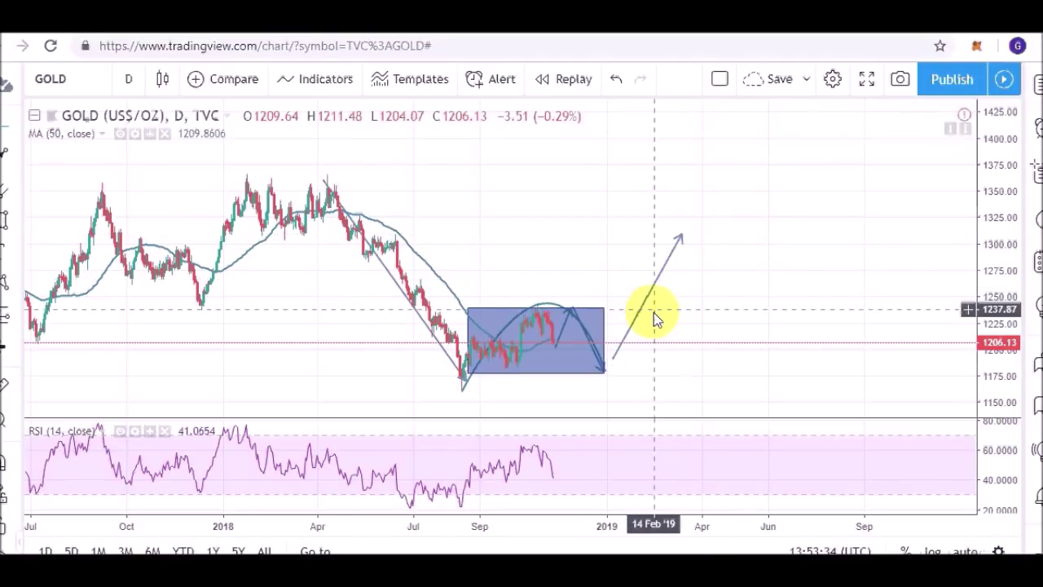
Compare the gold chart's rectangle and projection arrows with the projected path on the US Dollar Index chart.
scroll(655, 298, "up", 3)
scroll(689, 345, "left", 3)
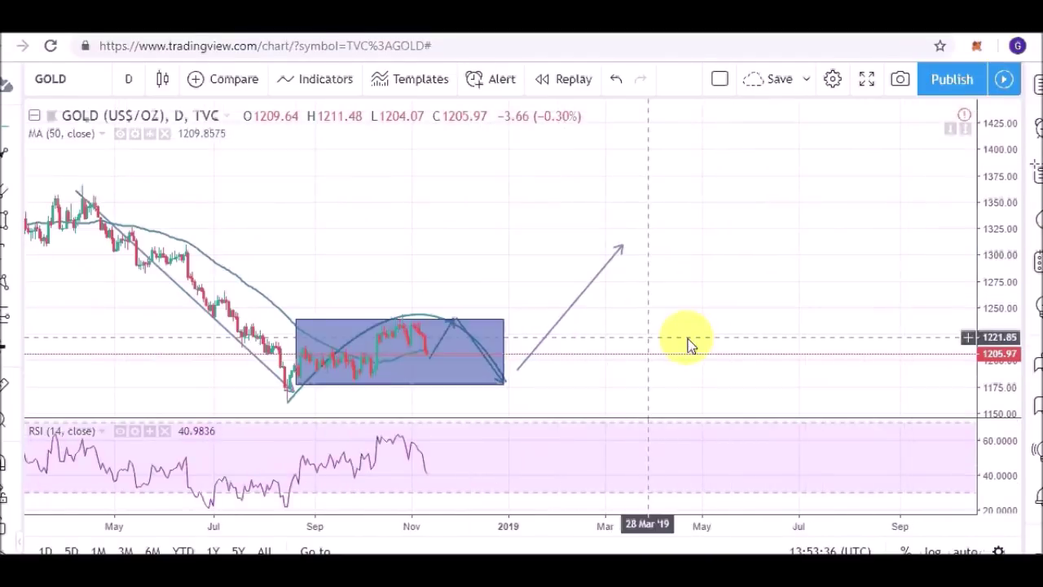
left_click(155, 41)
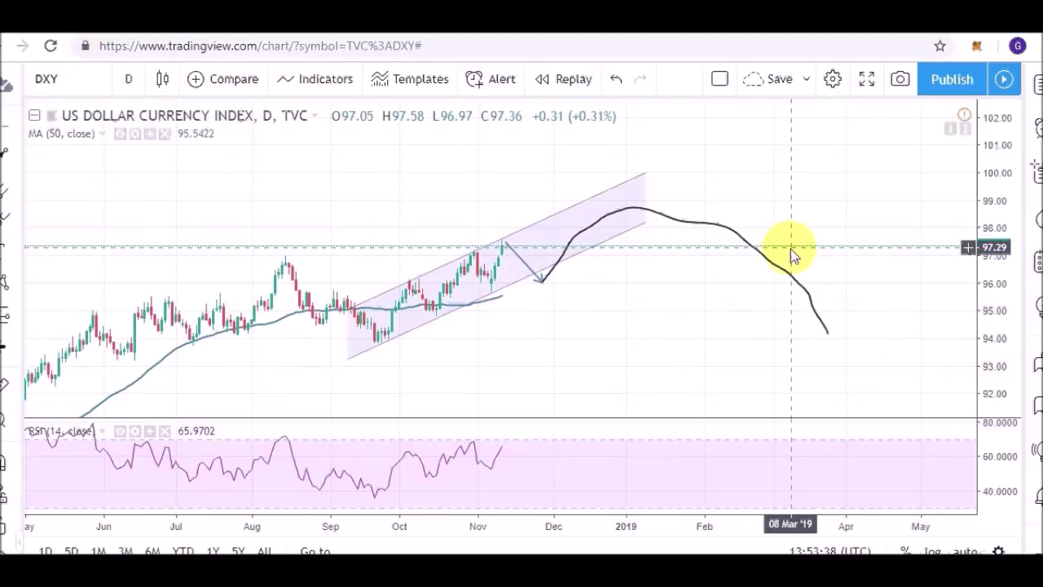
key("alt+Left")
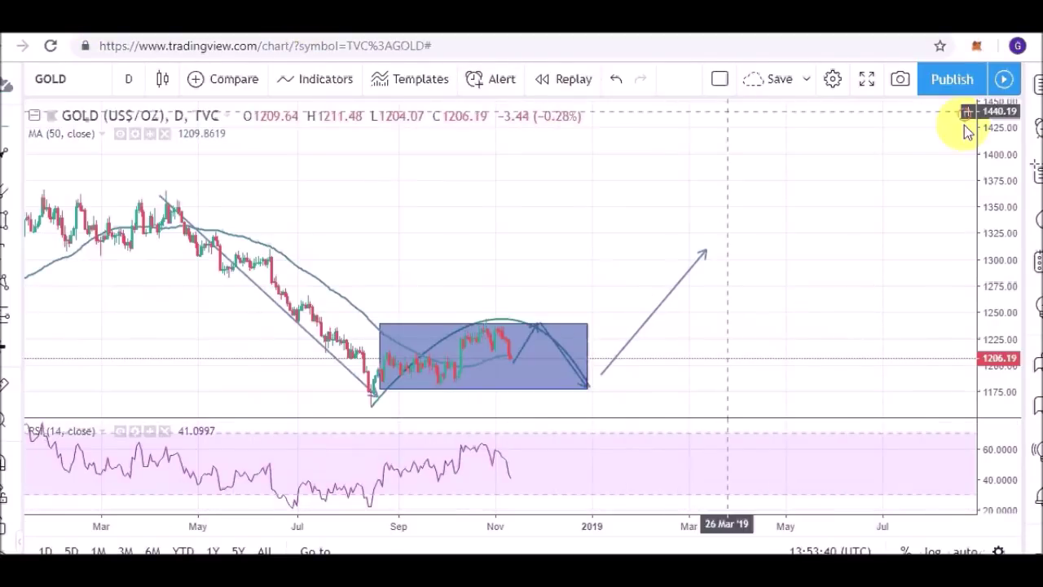
left_click(599, 375)
left_click(473, 337)
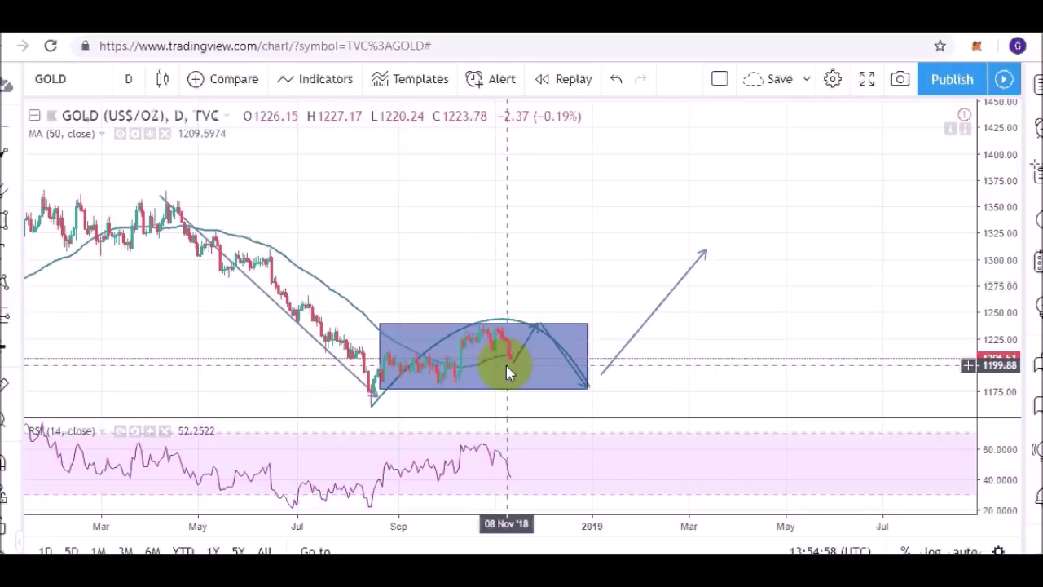
left_click(537, 323)
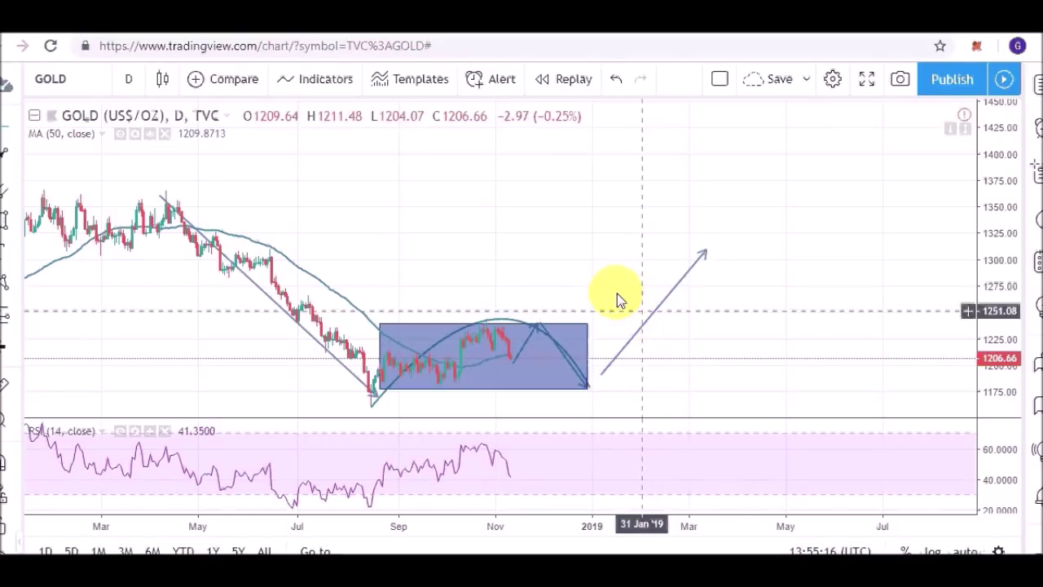
left_click(114, 31)
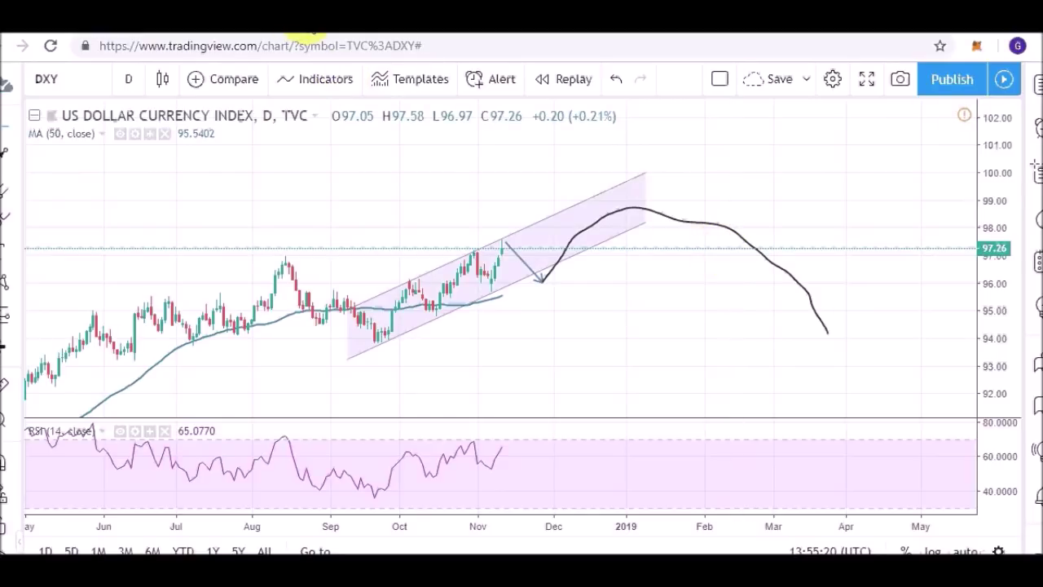
left_click(310, 31)
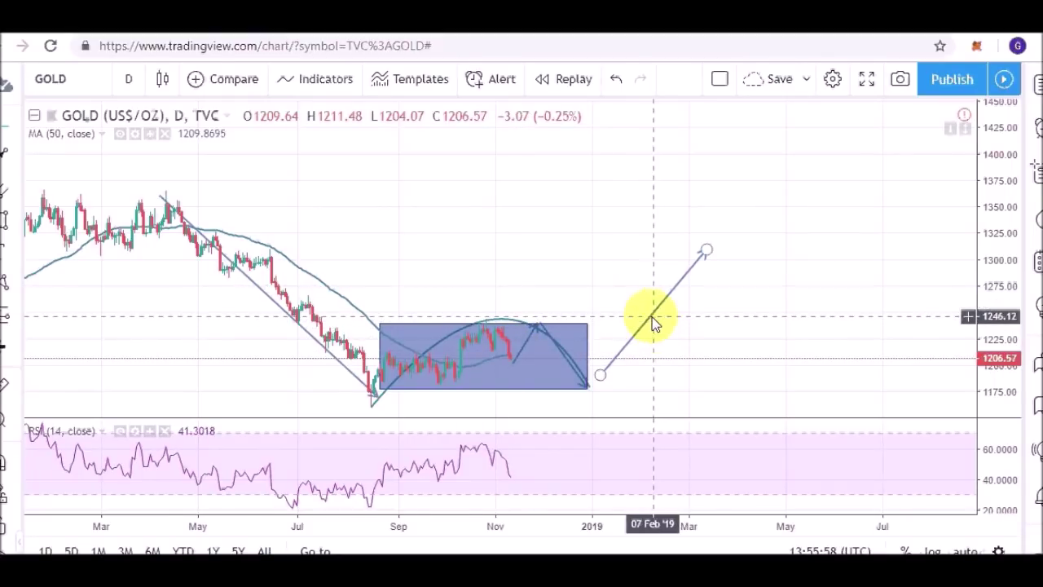
Move the long upward arrow into the rectangle, running from 30 Oct '18 at about 1179.24 to 03 Jan '19 at about 1298.16.
mouse_move(643, 321)
left_mouse_down()
mouse_move(459, 368)
mouse_move(438, 387)
left_mouse_up()
left_click(405, 391)
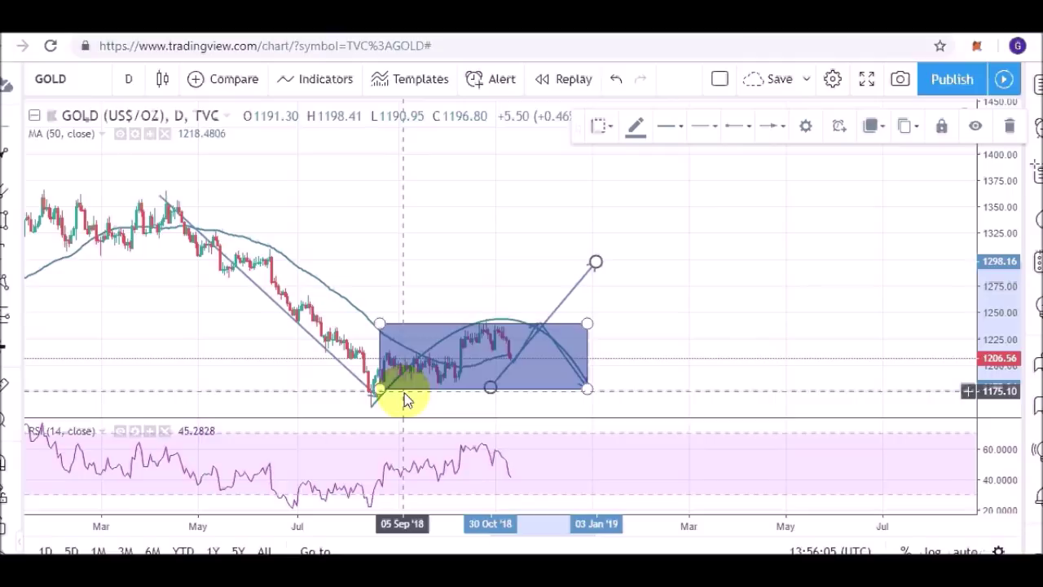
left_click(367, 406)
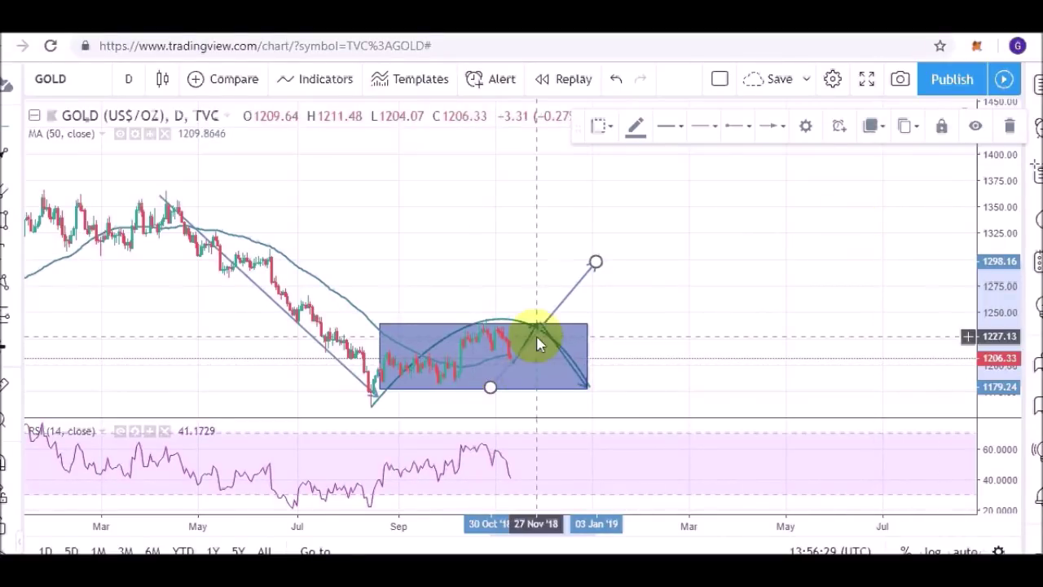
left_click(561, 330)
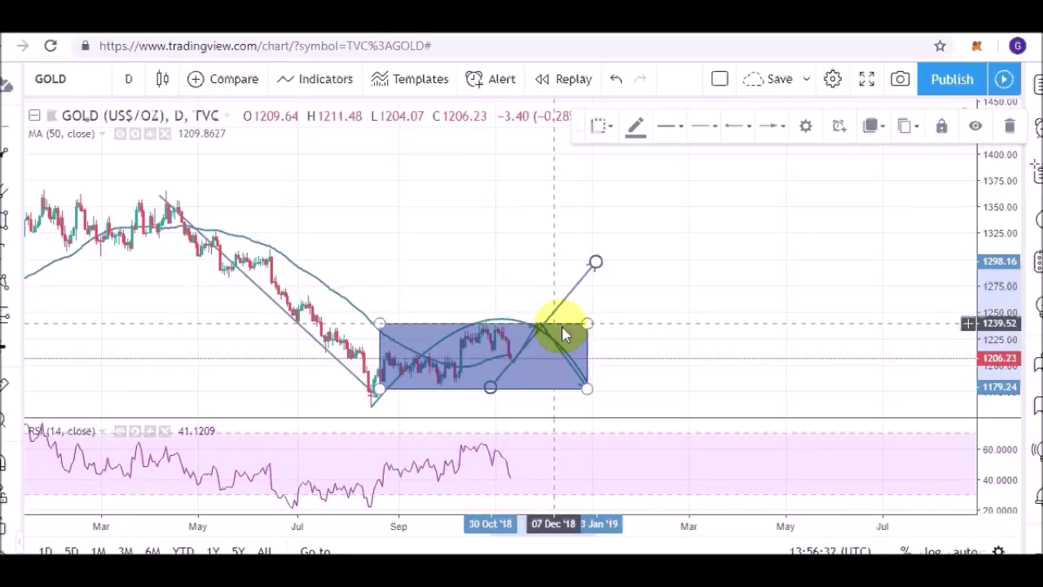
left_click(620, 347)
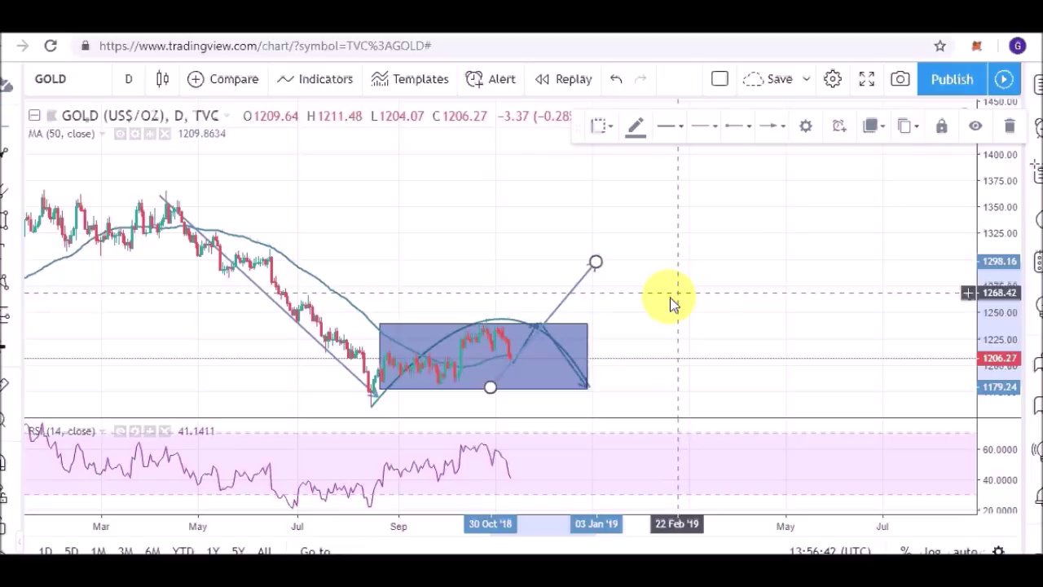